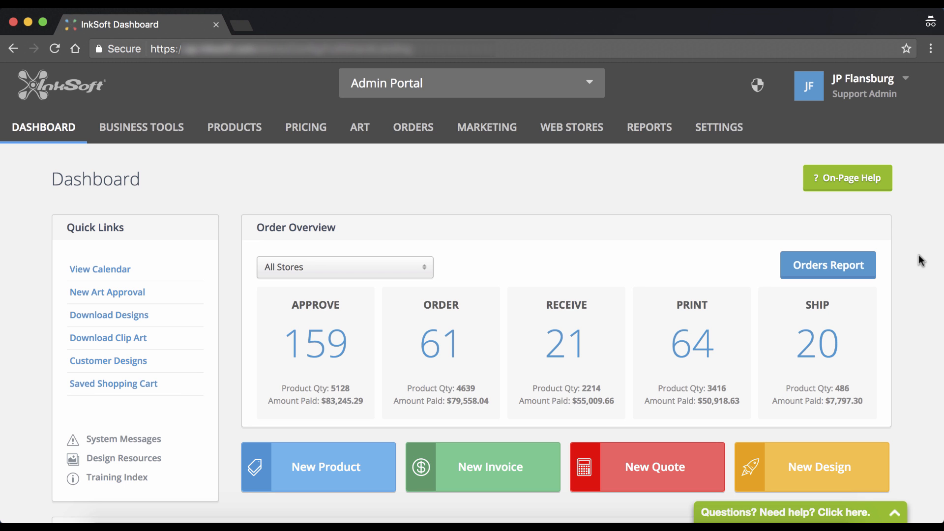
Step: Scroll the dashboard to check the pending March of Dimes store and the active web stores
{"action": "scroll", "coordinate": [921, 261], "scroll_direction": "down", "scroll_amount": 6}
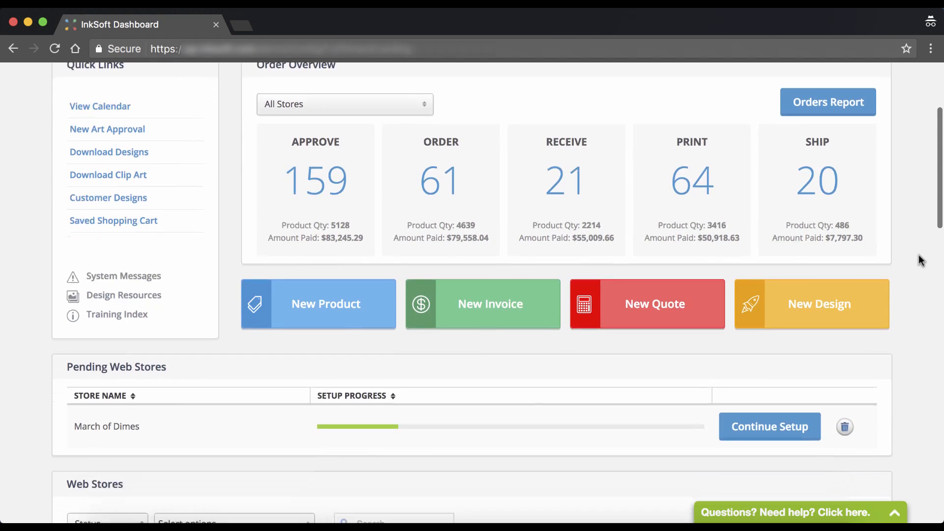
{"action": "scroll", "coordinate": [921, 261], "scroll_direction": "up", "scroll_amount": 1}
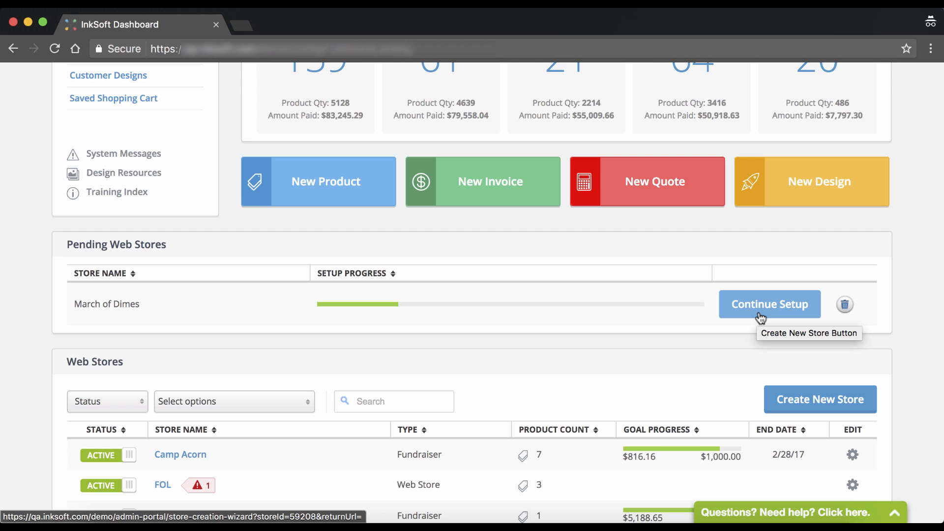
Step: Start deleting the pending March of Dimes store, then cancel the confirmation without deleting it
{"action": "left_click", "coordinate": [846, 304]}
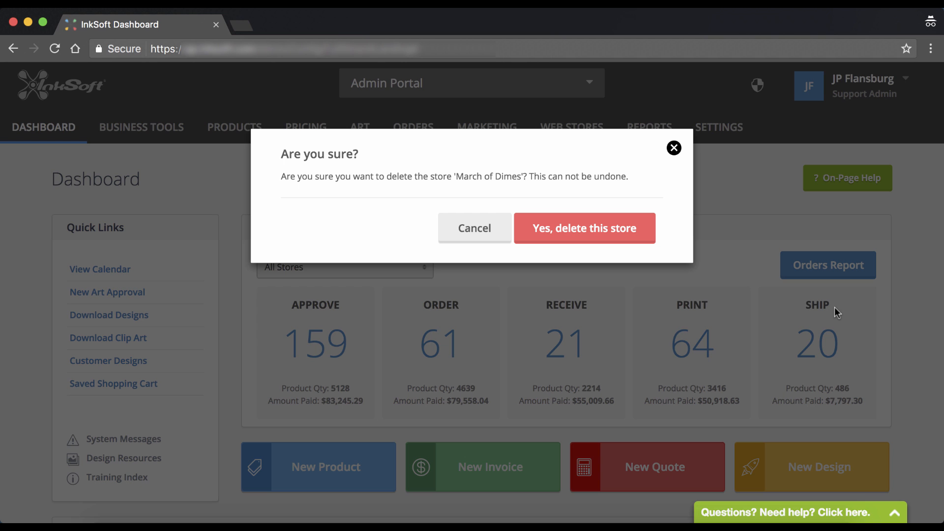
{"action": "left_click", "coordinate": [673, 148]}
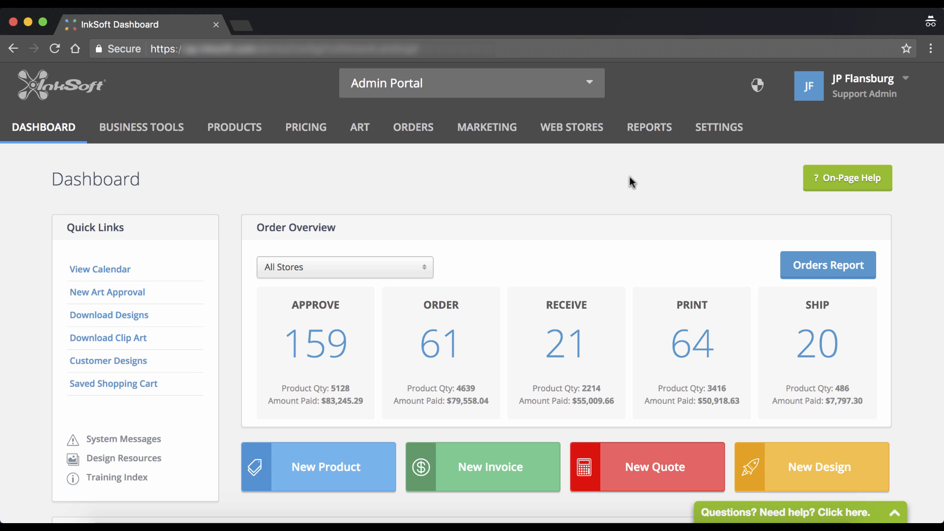
{"action": "mouse_move", "coordinate": [585, 136]}
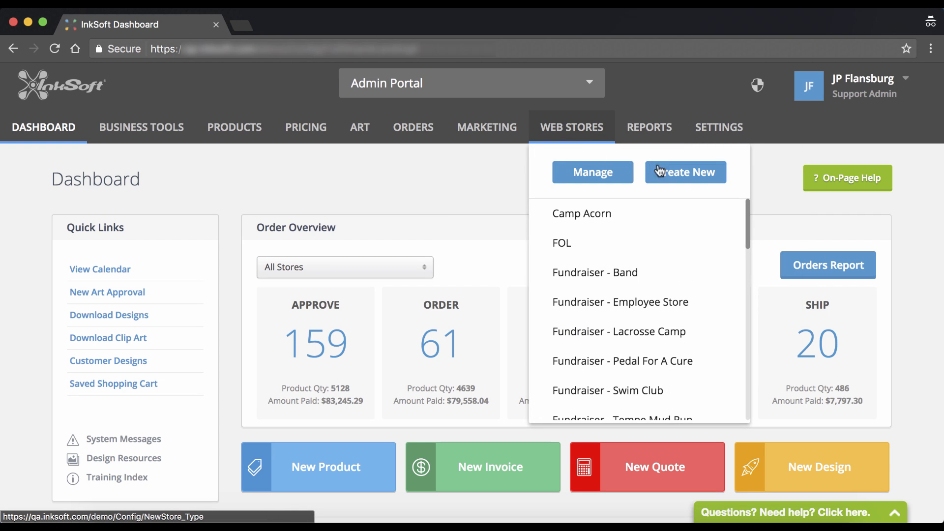
Step: Choose Create New from the Web Stores menu to begin a new store
{"action": "left_click", "coordinate": [692, 172]}
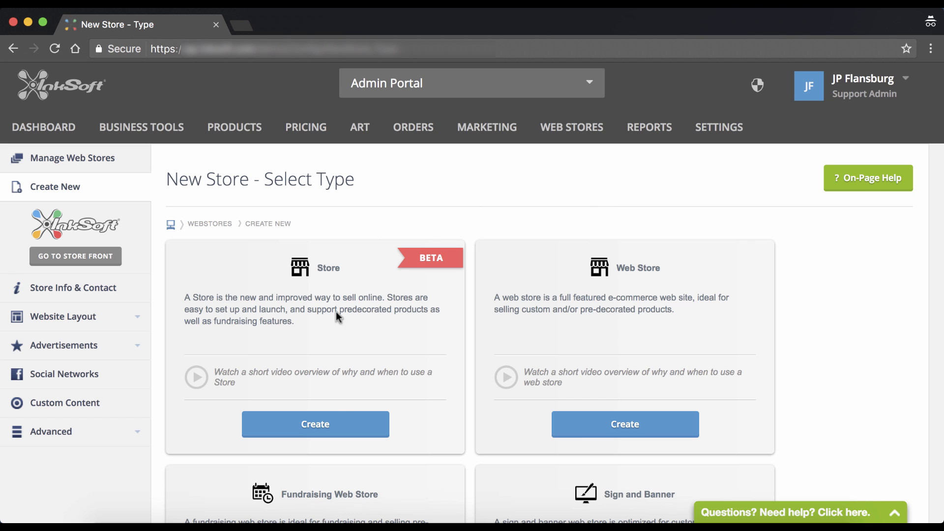
Step: Create a Store (BETA) type store and acknowledge the Heads up! beta notice
{"action": "left_click", "coordinate": [347, 426]}
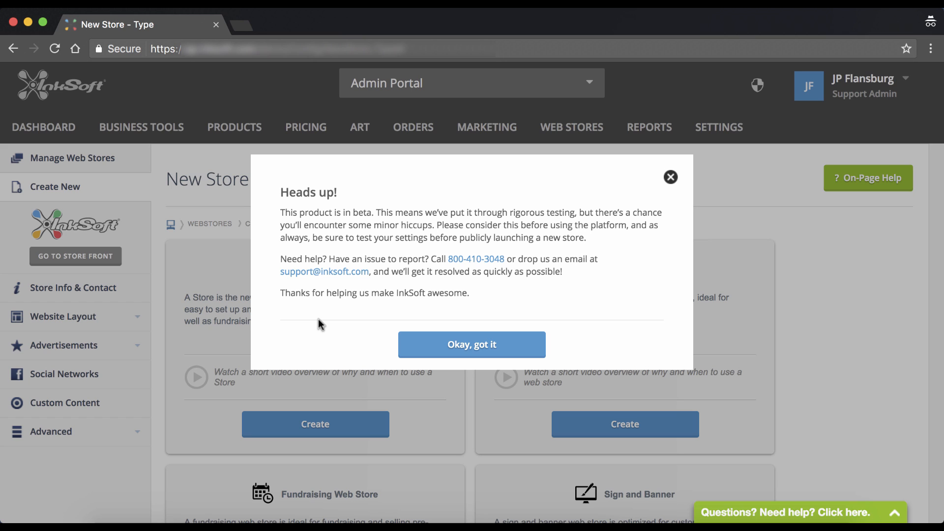
{"action": "left_click", "coordinate": [456, 341]}
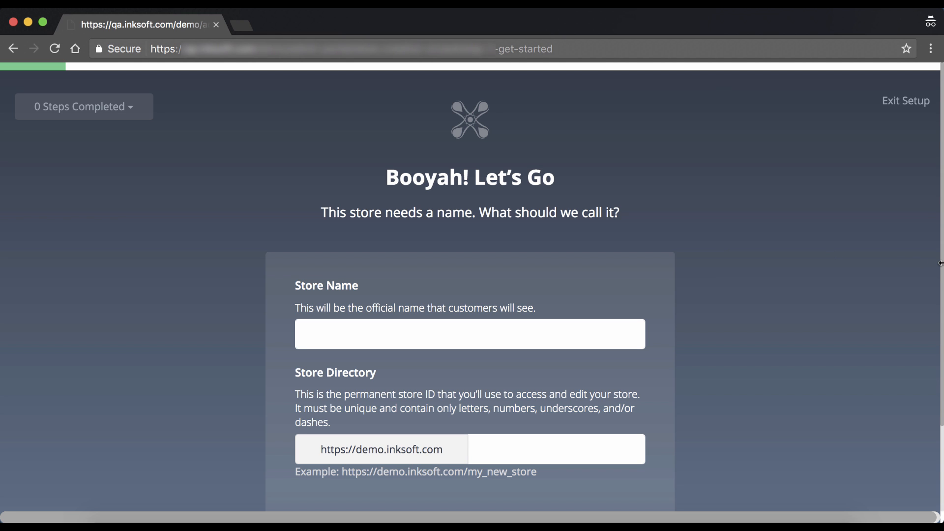
{"action": "left_click_drag", "start_coordinate": [939, 263], "coordinate": [276, 217]}
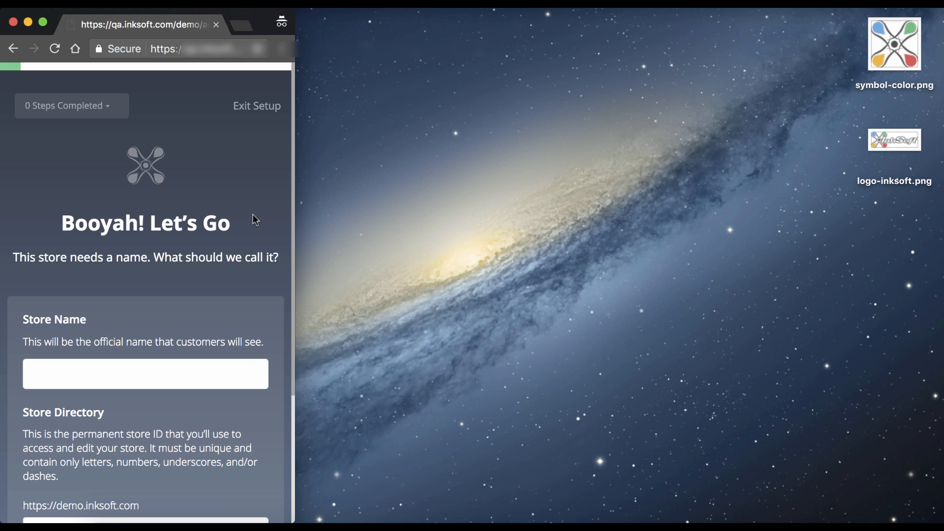
{"action": "scroll", "coordinate": [253, 216], "scroll_direction": "down", "scroll_amount": 4}
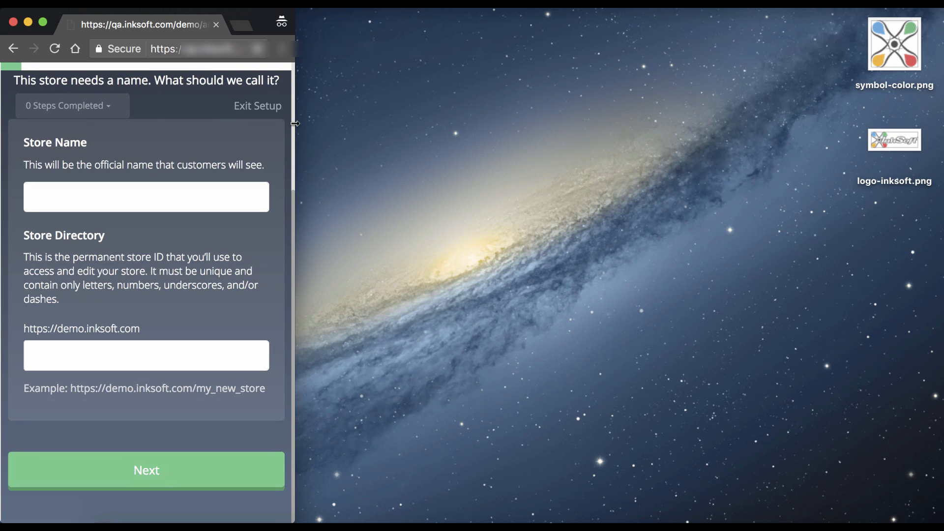
{"action": "left_click_drag", "start_coordinate": [293, 124], "coordinate": [940, 160]}
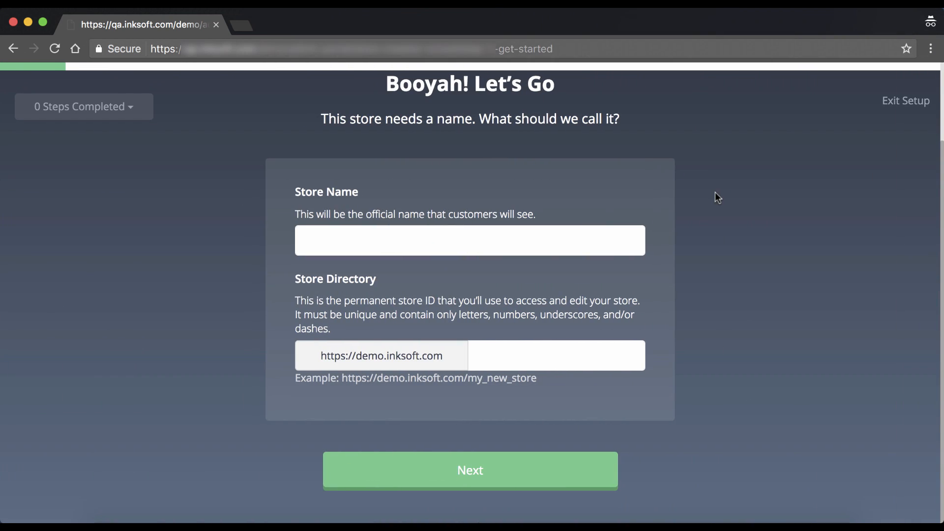
{"action": "scroll", "coordinate": [805, 200], "scroll_direction": "up", "scroll_amount": 2}
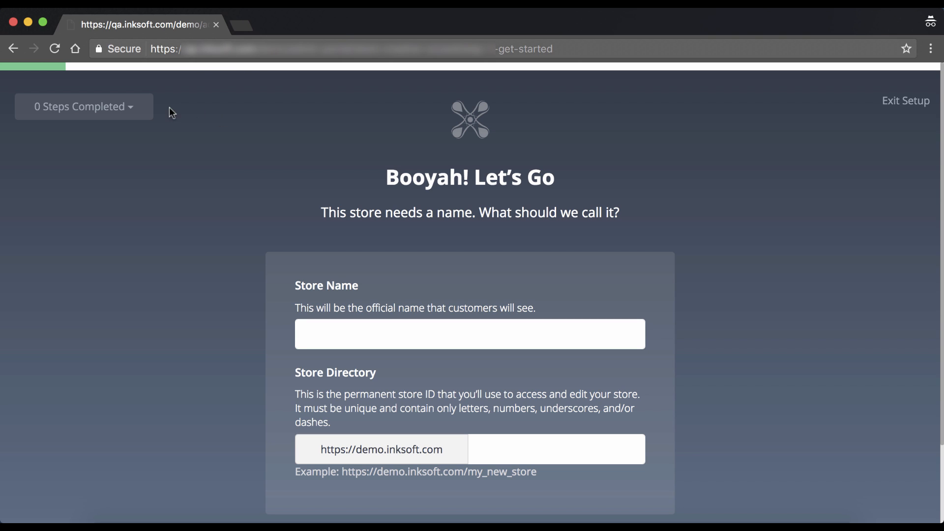
{"action": "left_click", "coordinate": [140, 116]}
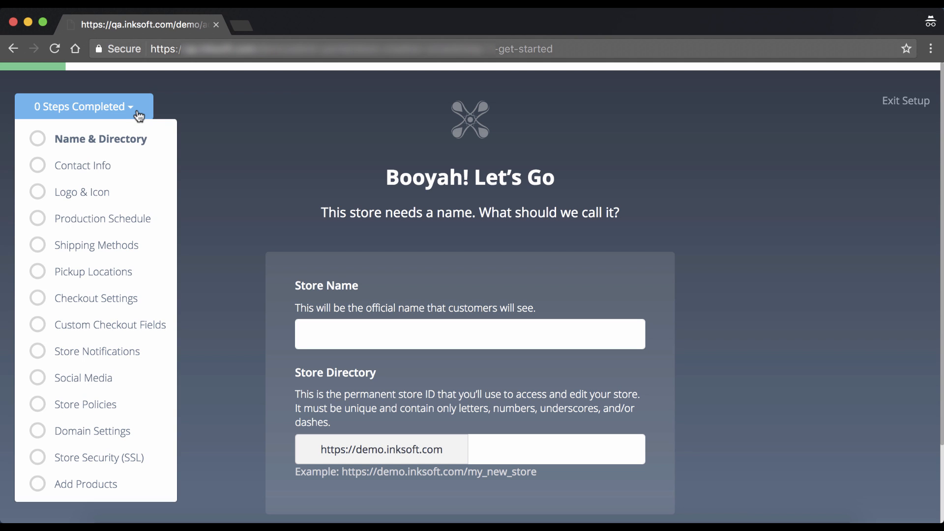
{"action": "left_click", "coordinate": [202, 108]}
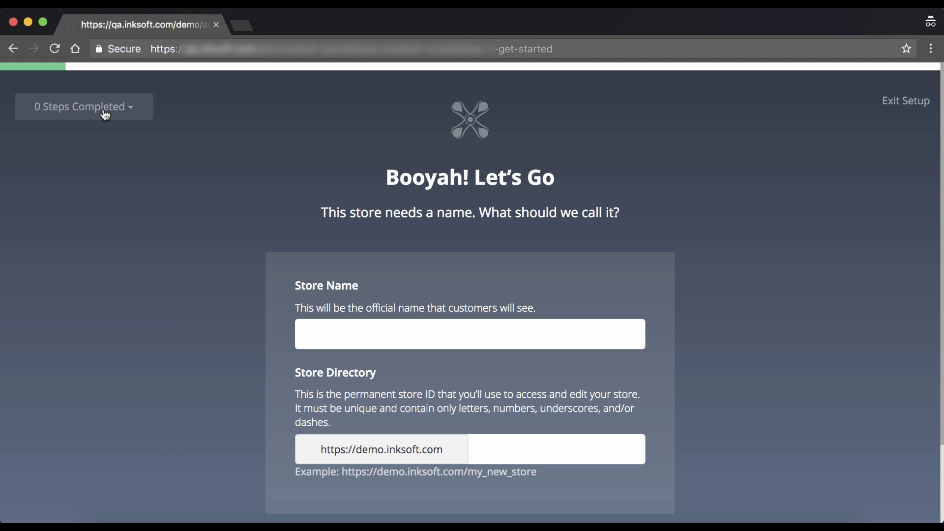
{"action": "left_click", "coordinate": [131, 112]}
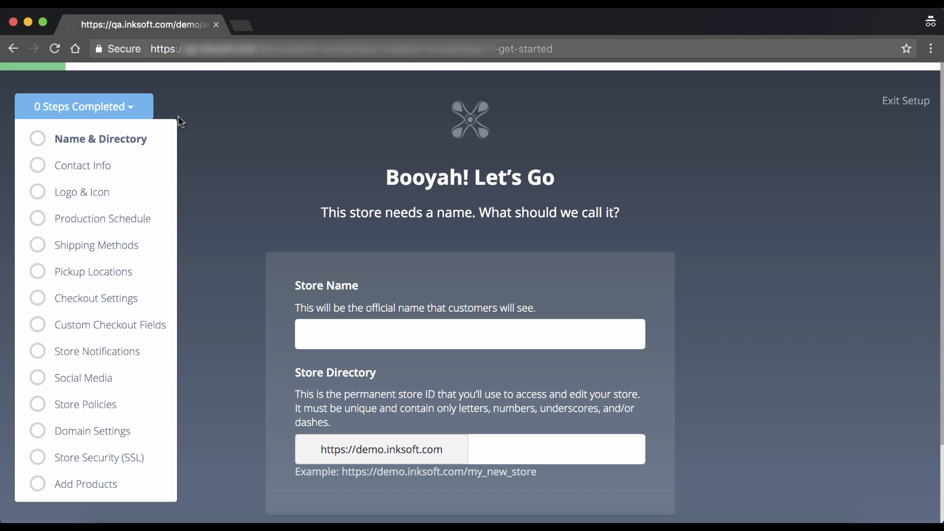
{"action": "left_click", "coordinate": [138, 109]}
{"action": "left_click", "coordinate": [138, 109]}
{"action": "left_click", "coordinate": [139, 111]}
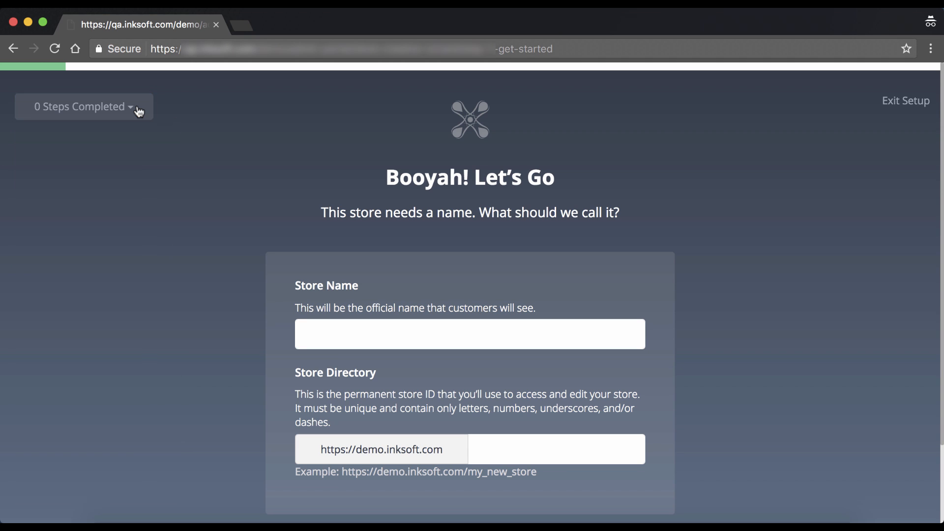
{"action": "left_click", "coordinate": [139, 111]}
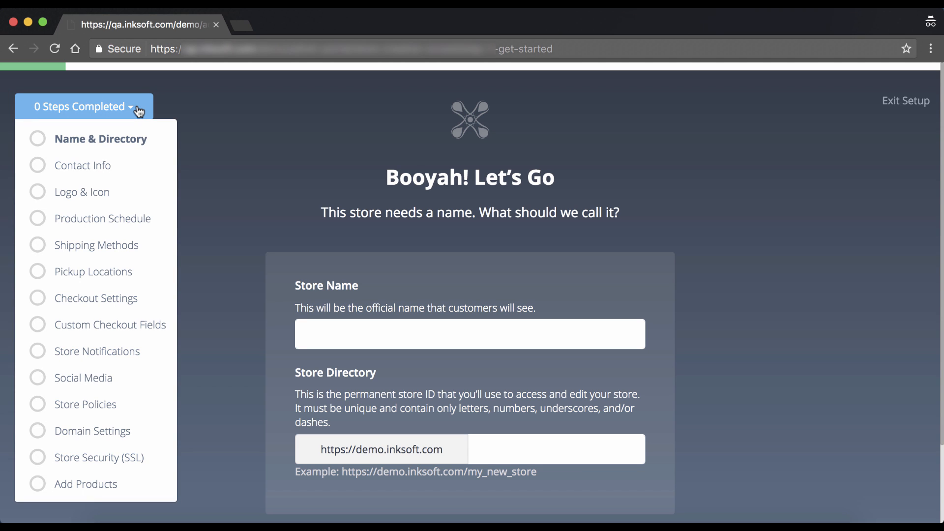
{"action": "left_click", "coordinate": [139, 111]}
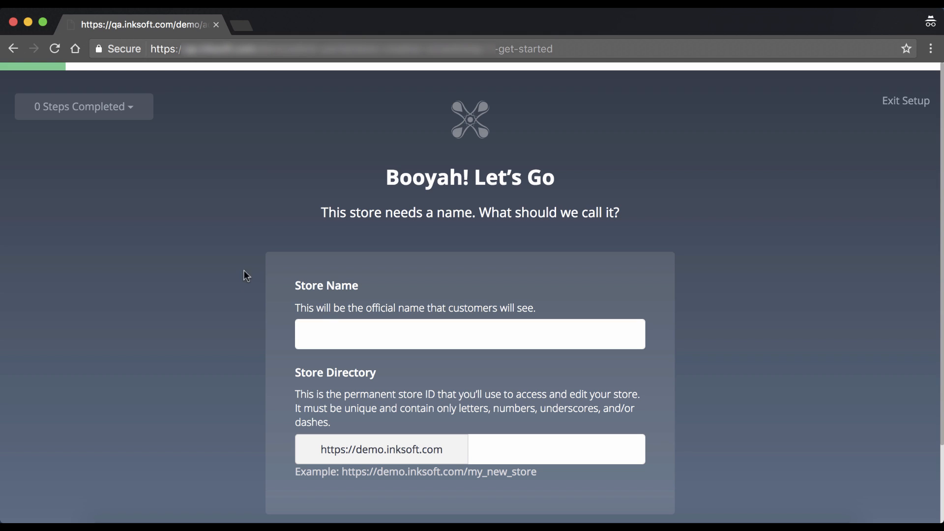
{"action": "left_click", "coordinate": [337, 332]}
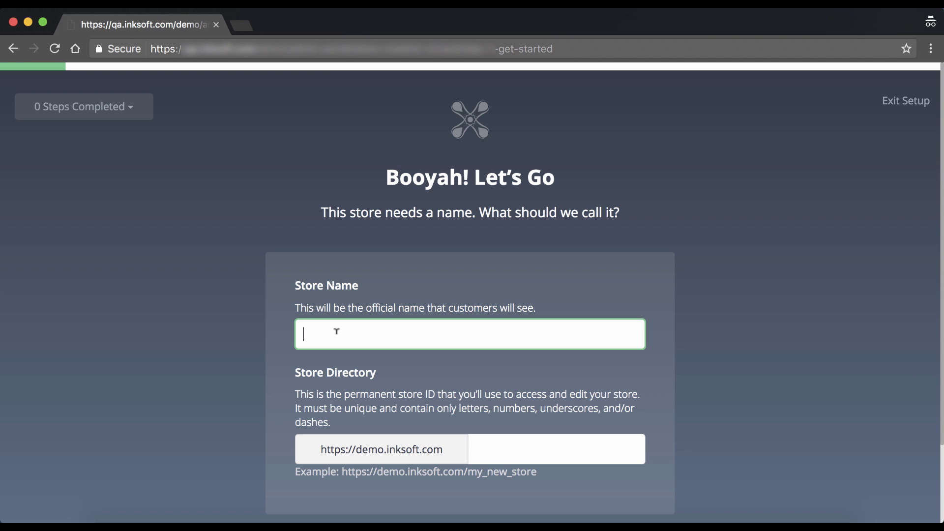
Step: Enter 'Brophy Prep' as the store name
{"action": "type", "text": "Br"}
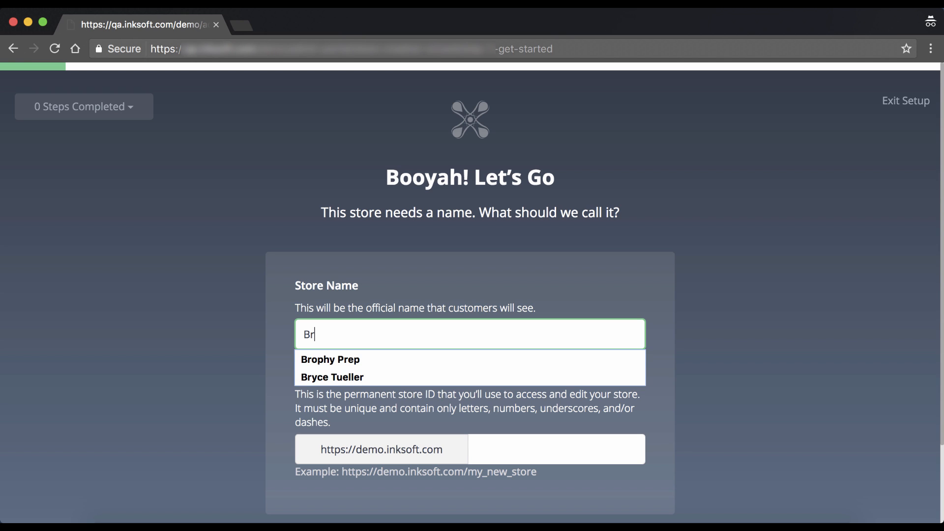
{"action": "key", "text": "Down"}
{"action": "key", "text": "Return"}
{"action": "left_click", "coordinate": [731, 281]}
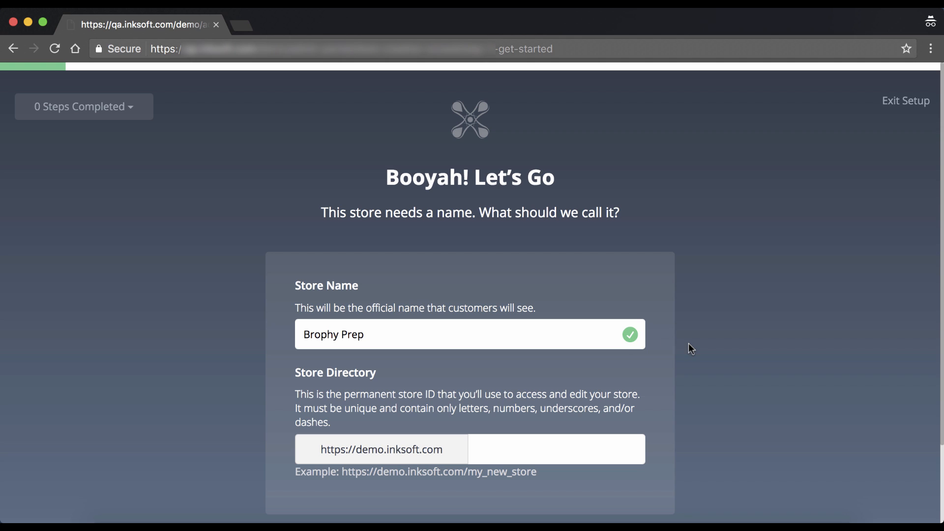
Step: Set the store directory to 'brophy'
{"action": "scroll", "coordinate": [686, 344], "scroll_direction": "down", "scroll_amount": 2}
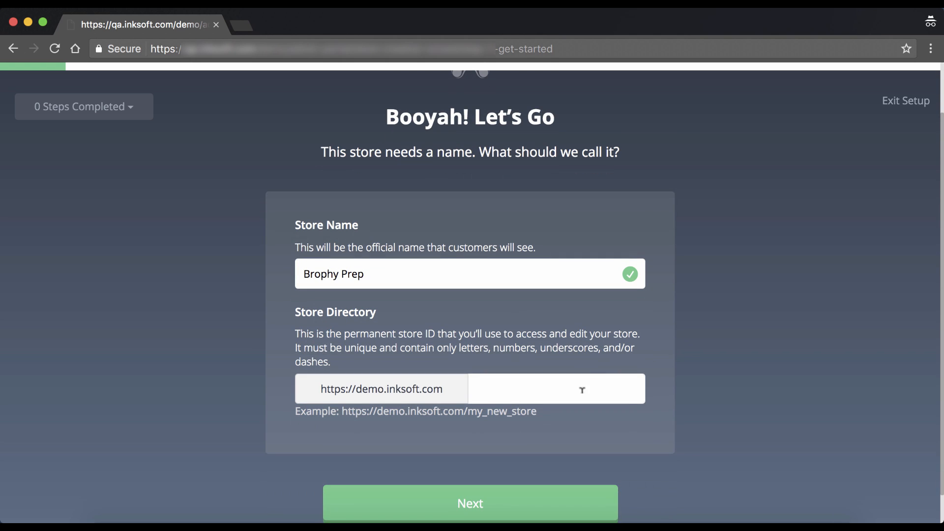
{"action": "left_click", "coordinate": [549, 388]}
{"action": "left_click", "coordinate": [714, 437]}
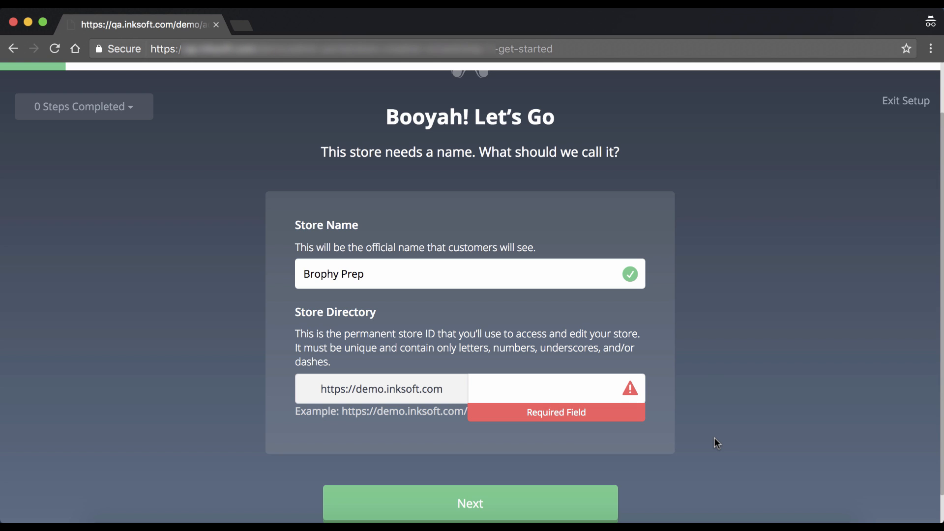
{"action": "left_click", "coordinate": [524, 383]}
{"action": "type", "text": "br"}
{"action": "key", "text": "Down"}
{"action": "key", "text": "Return"}
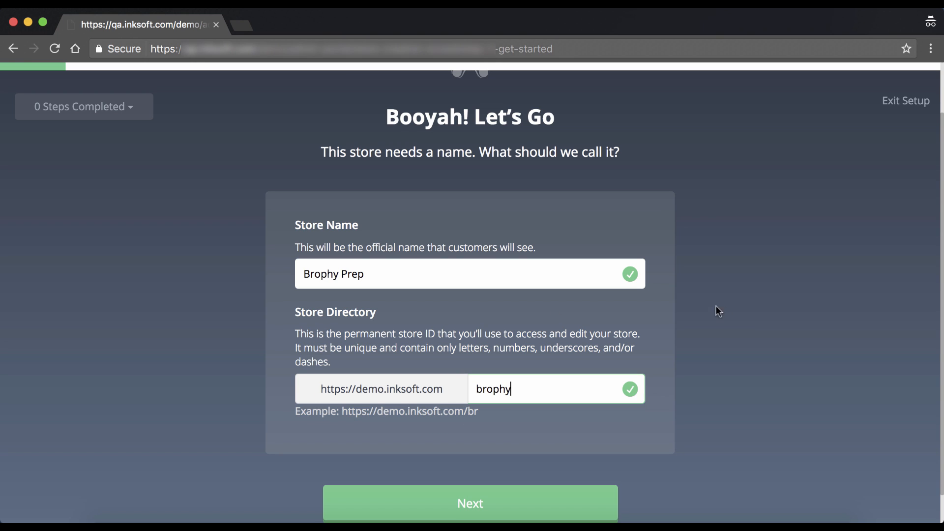
{"action": "left_click", "coordinate": [758, 313]}
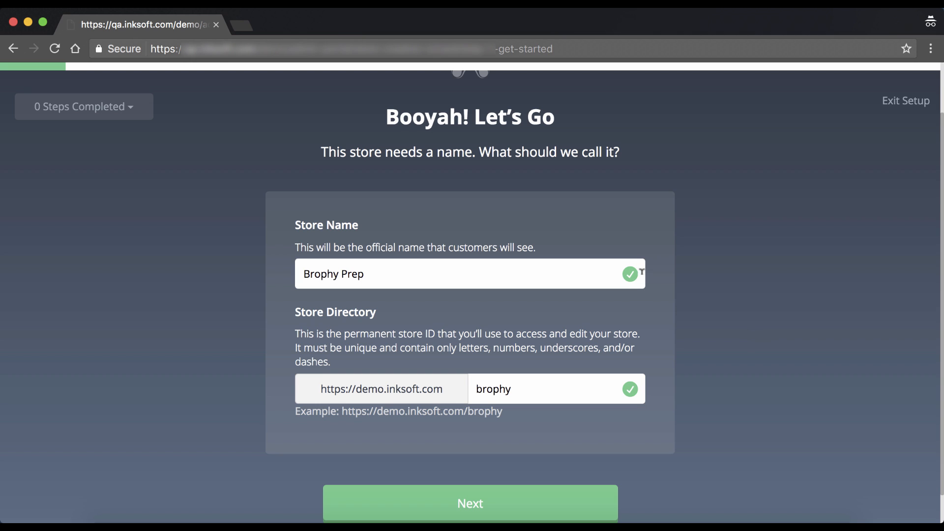
{"action": "scroll", "coordinate": [660, 388], "scroll_direction": "down", "scroll_amount": 1}
{"action": "scroll", "coordinate": [660, 389], "scroll_direction": "down", "scroll_amount": 2}
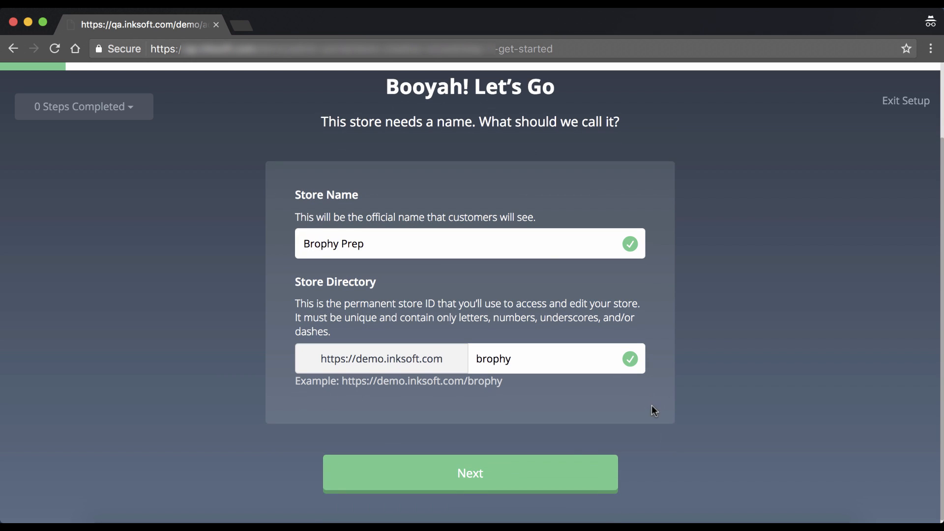
{"action": "left_click", "coordinate": [557, 469]}
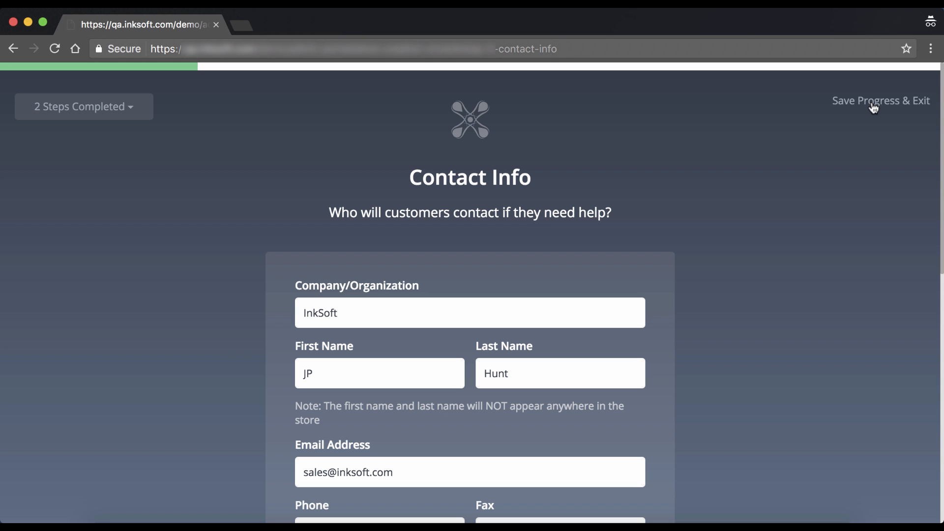
{"action": "left_click", "coordinate": [128, 114]}
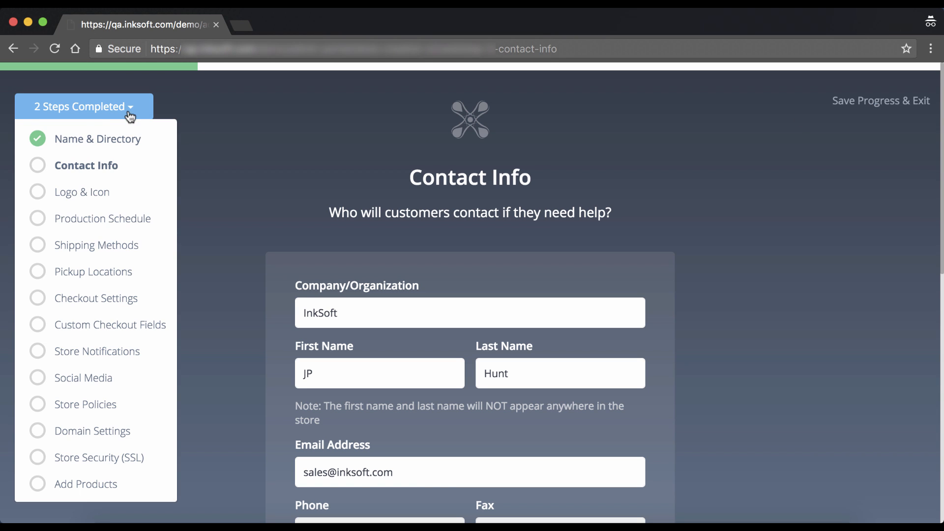
{"action": "left_click", "coordinate": [112, 144]}
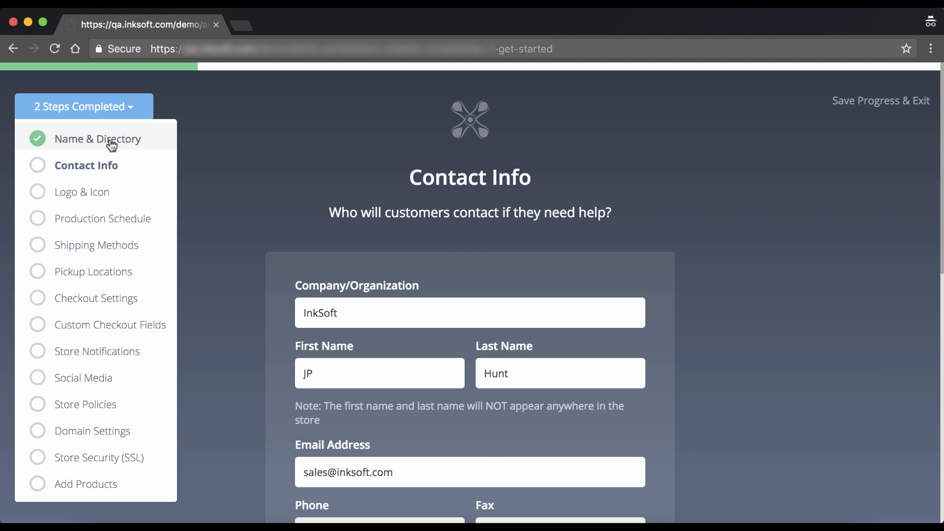
{"action": "left_click", "coordinate": [134, 115]}
{"action": "left_click", "coordinate": [90, 167]}
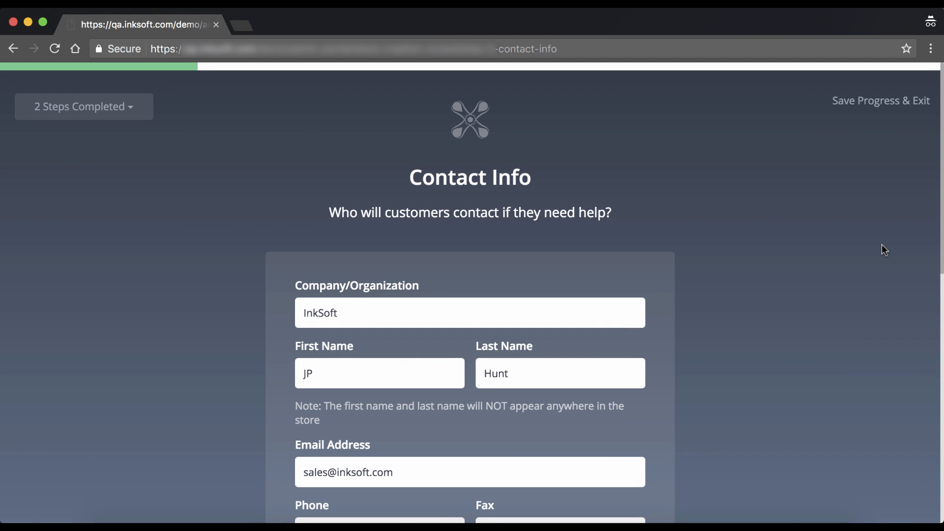
Step: Enable showing the Tempe, Arizona location as a Google Map on the Contact Us component
{"action": "scroll", "coordinate": [882, 244], "scroll_direction": "down", "scroll_amount": 3}
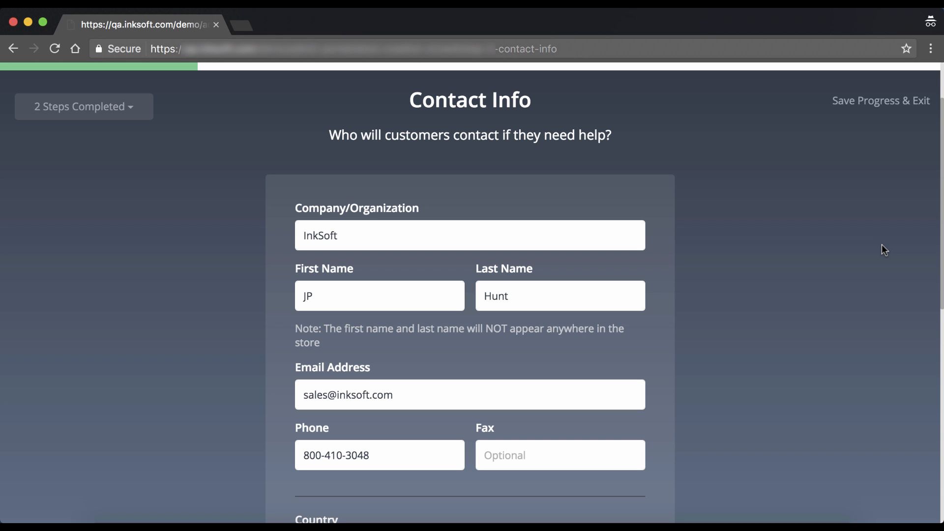
{"action": "scroll", "coordinate": [784, 232], "scroll_direction": "down", "scroll_amount": 3}
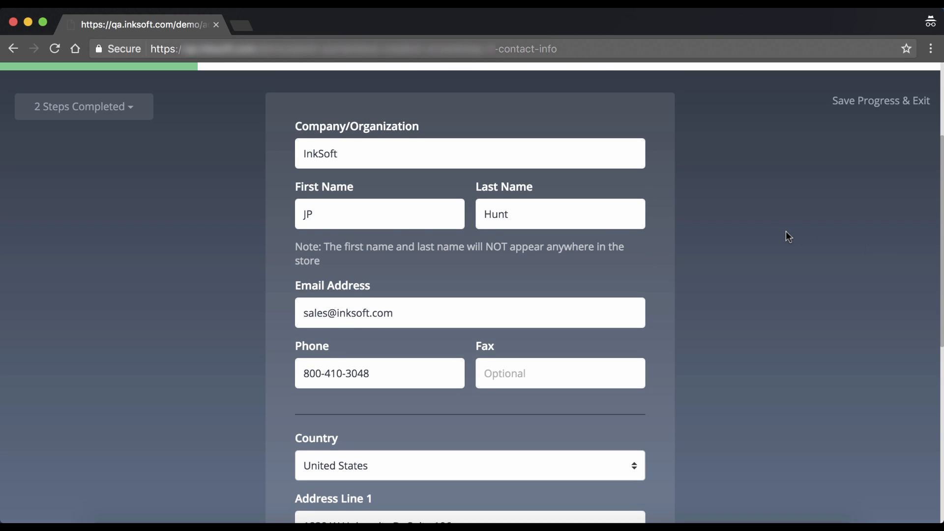
{"action": "scroll", "coordinate": [786, 232], "scroll_direction": "down", "scroll_amount": 6}
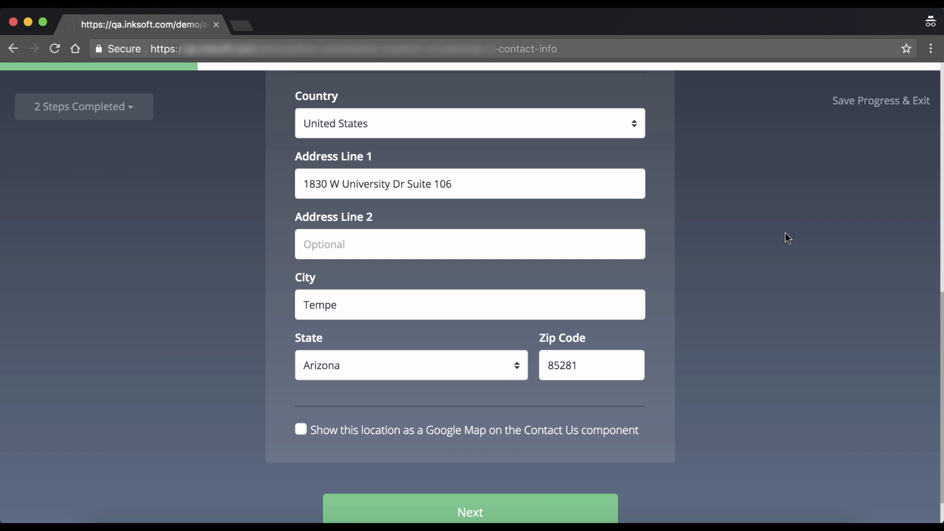
{"action": "scroll", "coordinate": [786, 233], "scroll_direction": "up", "scroll_amount": 8}
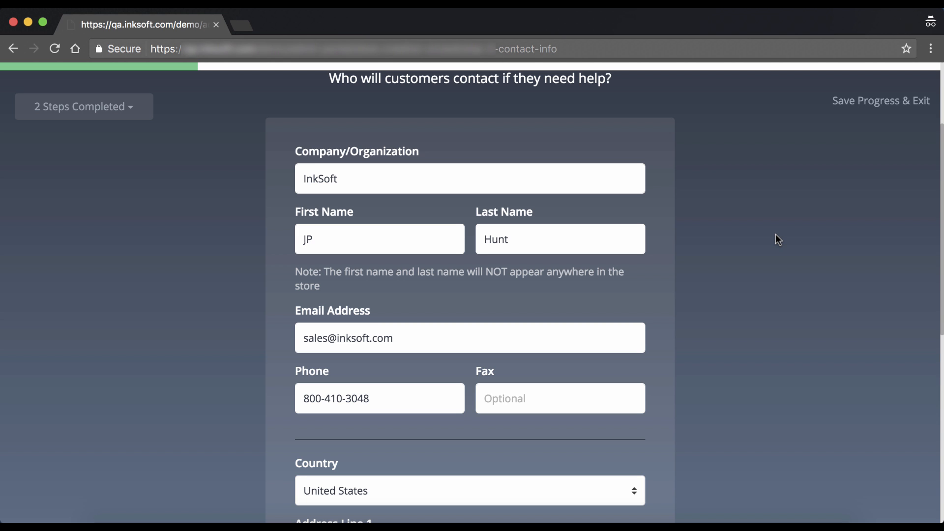
{"action": "scroll", "coordinate": [773, 239], "scroll_direction": "down", "scroll_amount": 7}
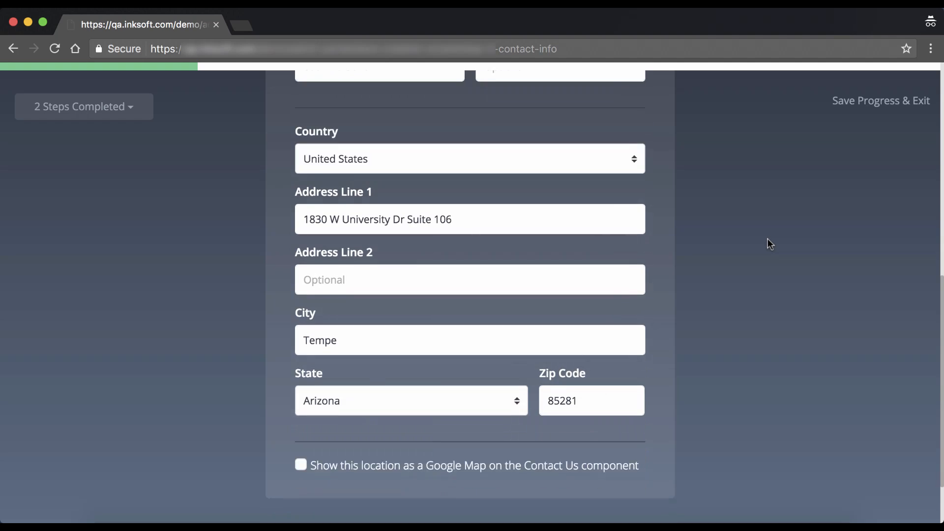
{"action": "scroll", "coordinate": [767, 240], "scroll_direction": "down", "scroll_amount": 1}
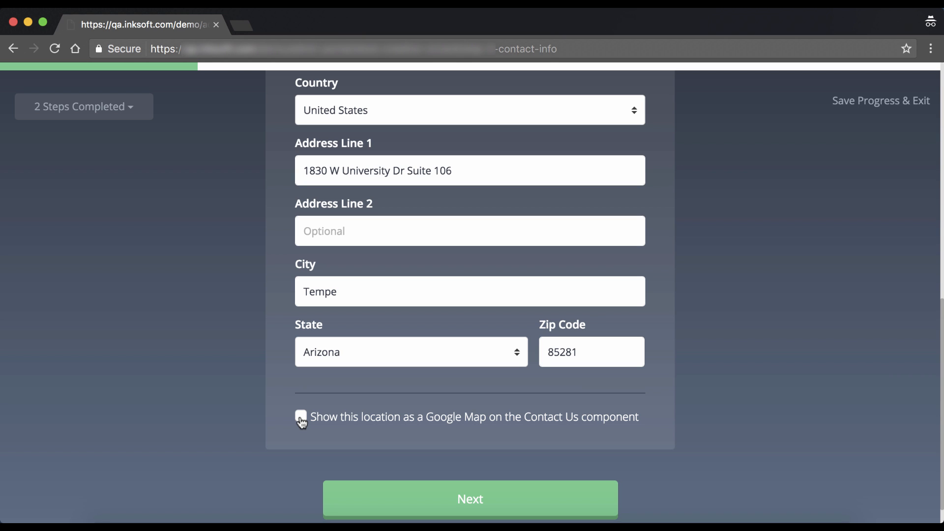
{"action": "left_click", "coordinate": [327, 425]}
Step: Save the contact info and upload symbol-color.png as the store logo
{"action": "left_click", "coordinate": [590, 506]}
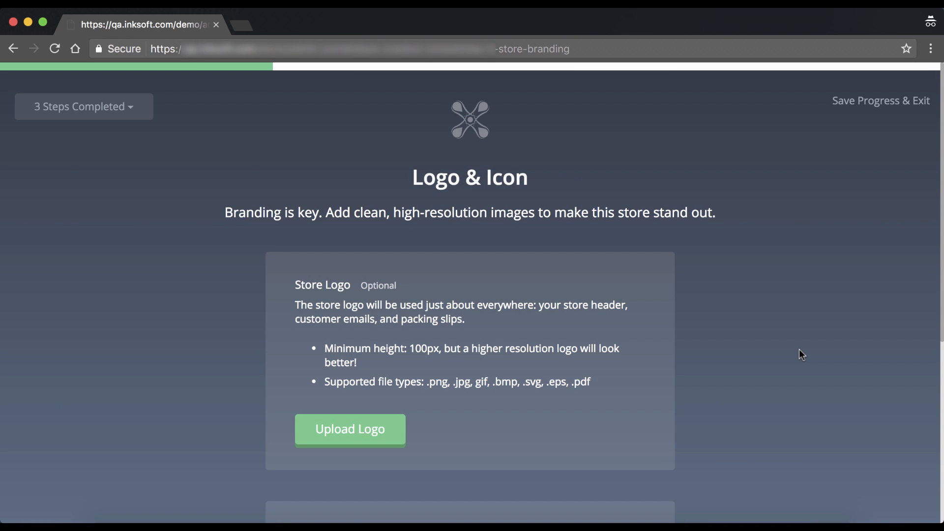
{"action": "scroll", "coordinate": [755, 323], "scroll_direction": "down", "scroll_amount": 6}
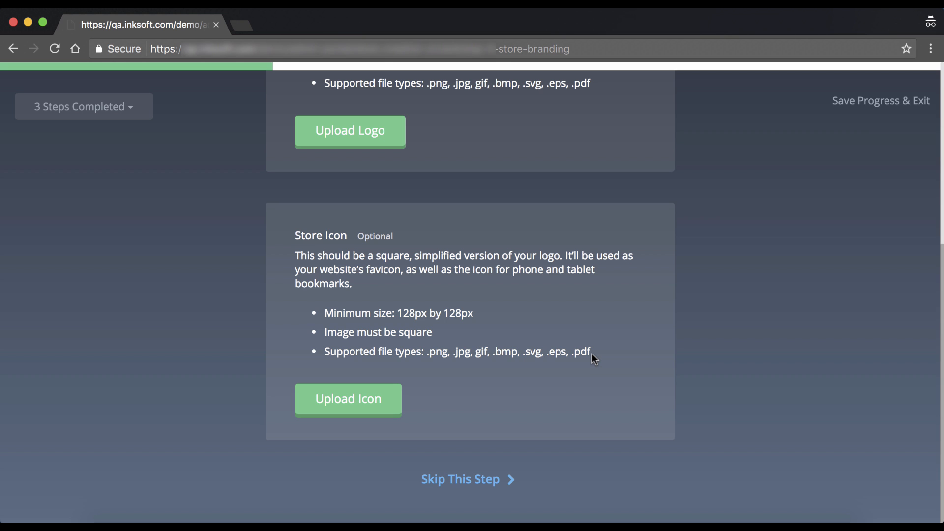
{"action": "scroll", "coordinate": [592, 353], "scroll_direction": "up", "scroll_amount": 3}
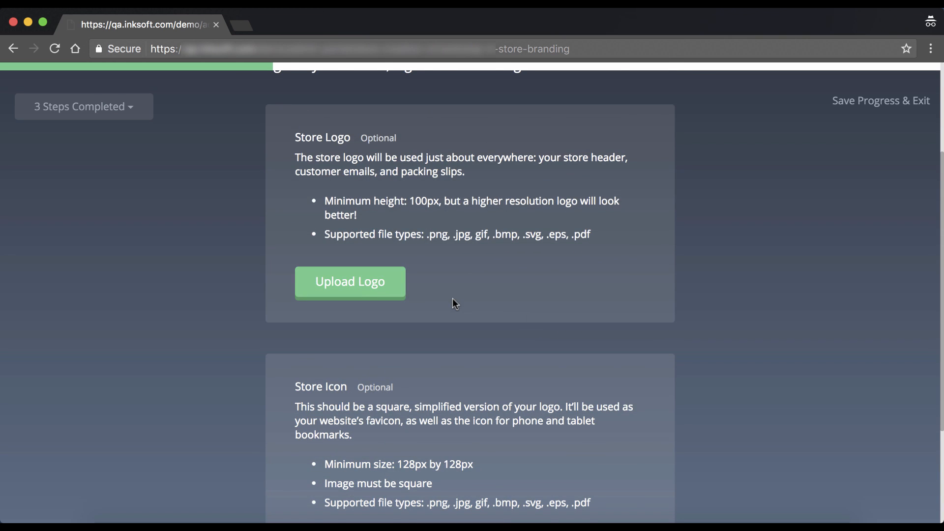
{"action": "scroll", "coordinate": [453, 299], "scroll_direction": "up", "scroll_amount": 2}
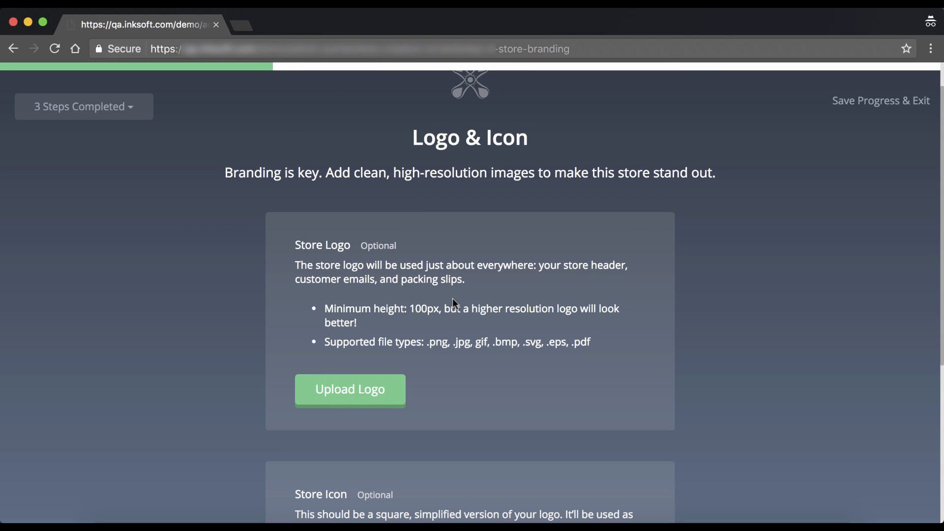
{"action": "left_click", "coordinate": [379, 400]}
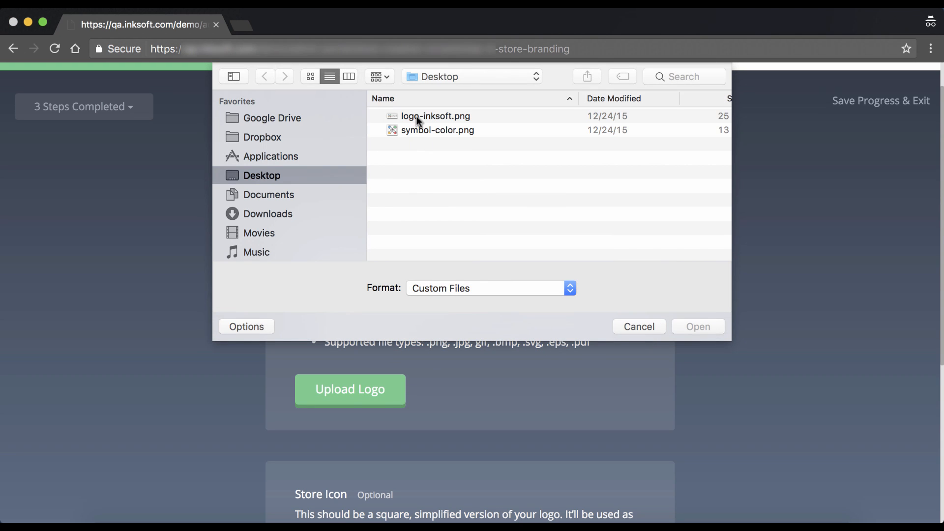
{"action": "double_click", "coordinate": [415, 129]}
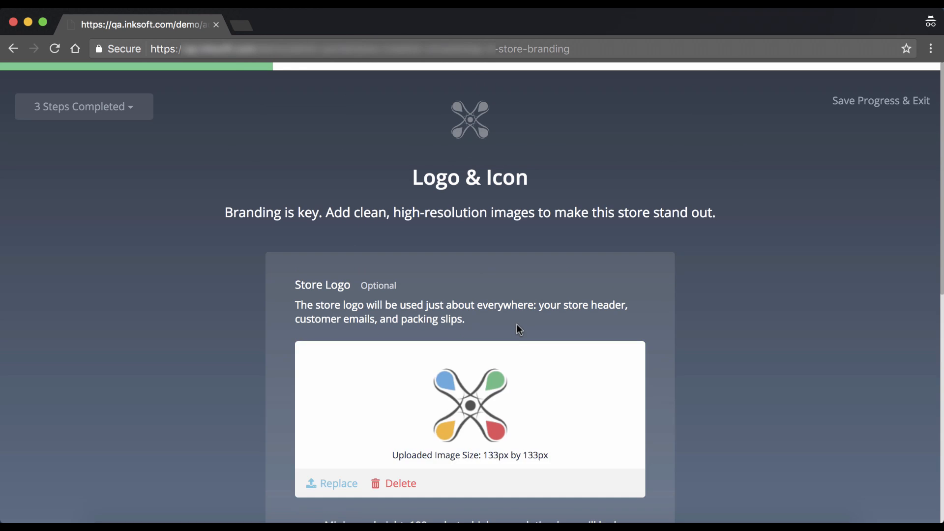
Step: Replace the store logo with logo-inksoft.png, sized 385px by 133px
{"action": "scroll", "coordinate": [517, 329], "scroll_direction": "down", "scroll_amount": 3}
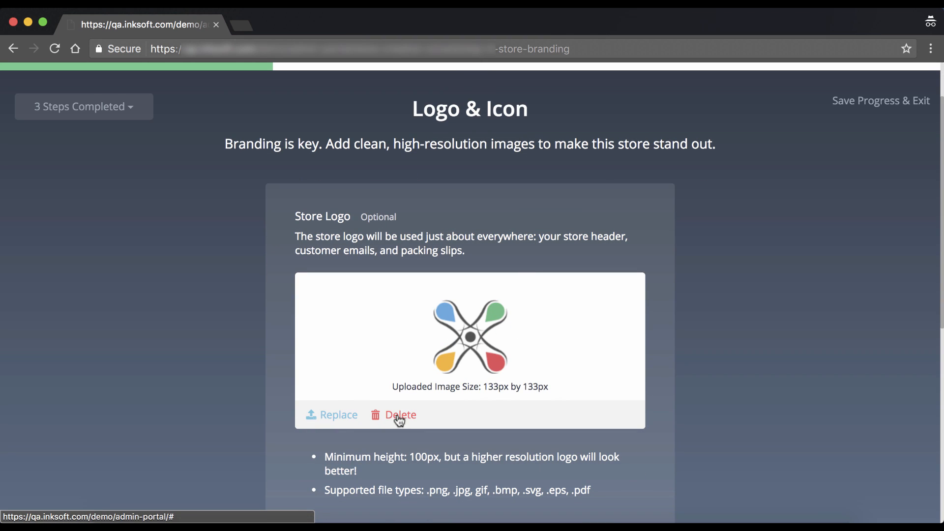
{"action": "left_click", "coordinate": [346, 418]}
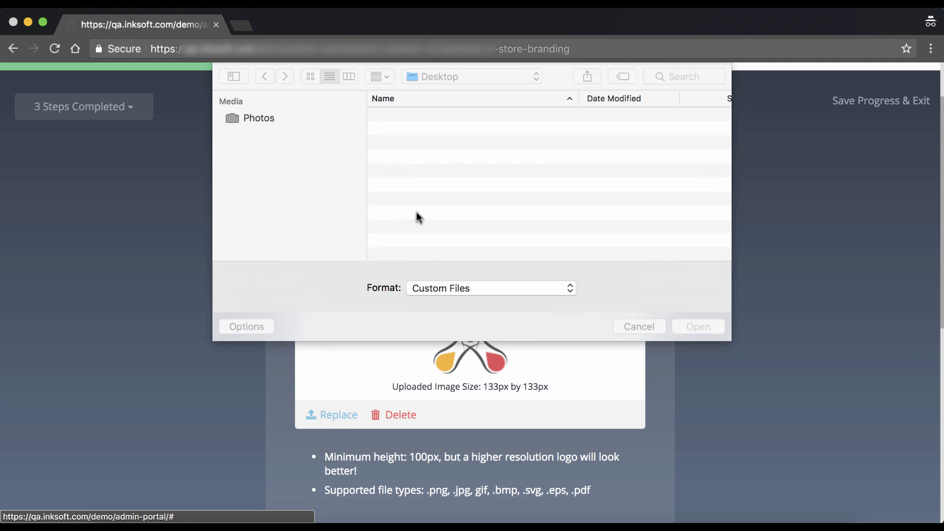
{"action": "left_click", "coordinate": [429, 114]}
{"action": "double_click", "coordinate": [429, 114]}
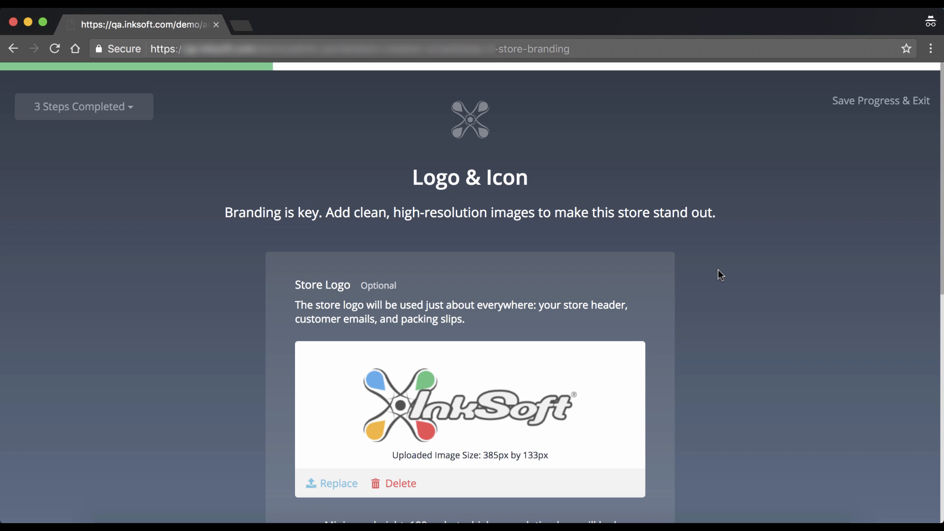
{"action": "scroll", "coordinate": [677, 306], "scroll_direction": "down", "scroll_amount": 6}
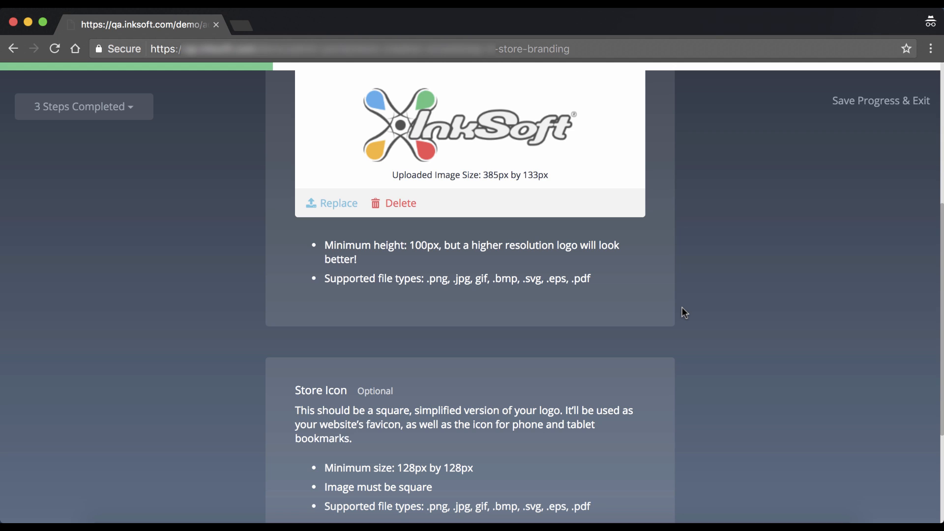
Step: Upload symbol-color.png as the store icon and save the Logo & Icon step
{"action": "scroll", "coordinate": [683, 307], "scroll_direction": "down", "scroll_amount": 2}
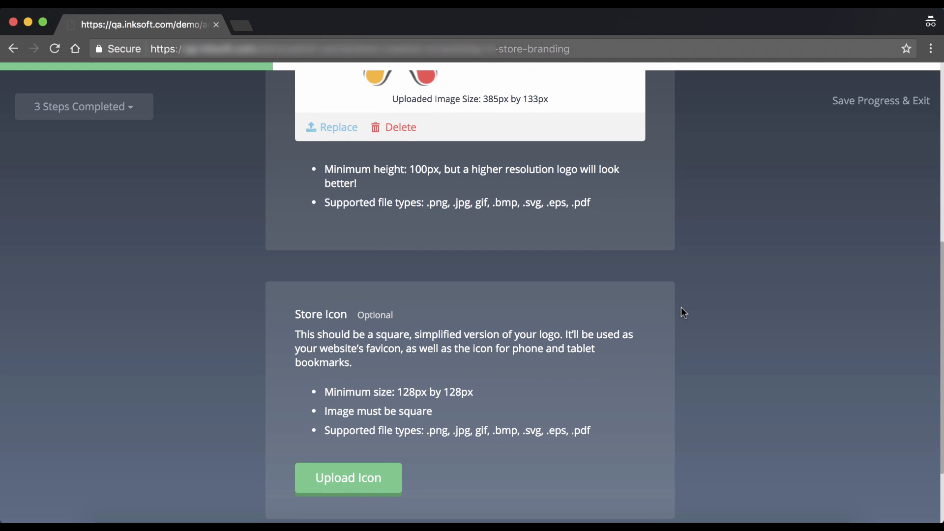
{"action": "scroll", "coordinate": [680, 308], "scroll_direction": "down", "scroll_amount": 1}
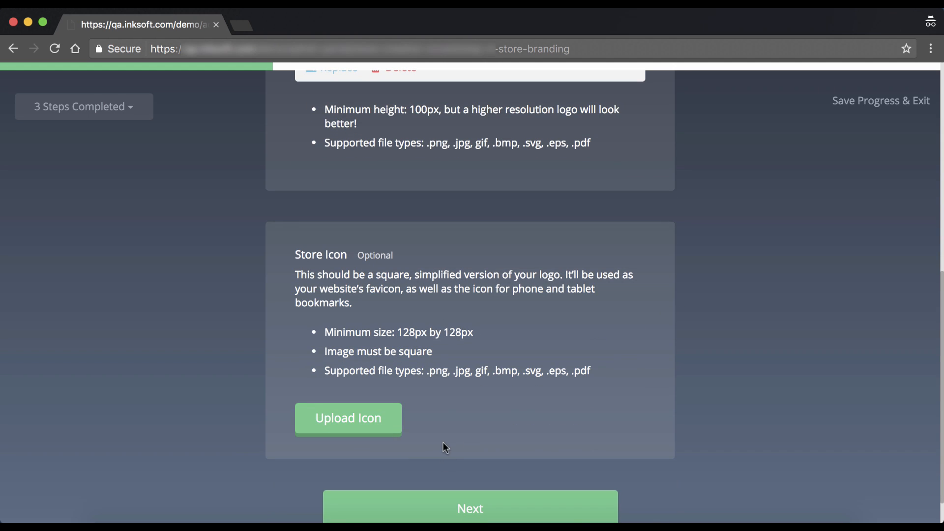
{"action": "left_click", "coordinate": [353, 426]}
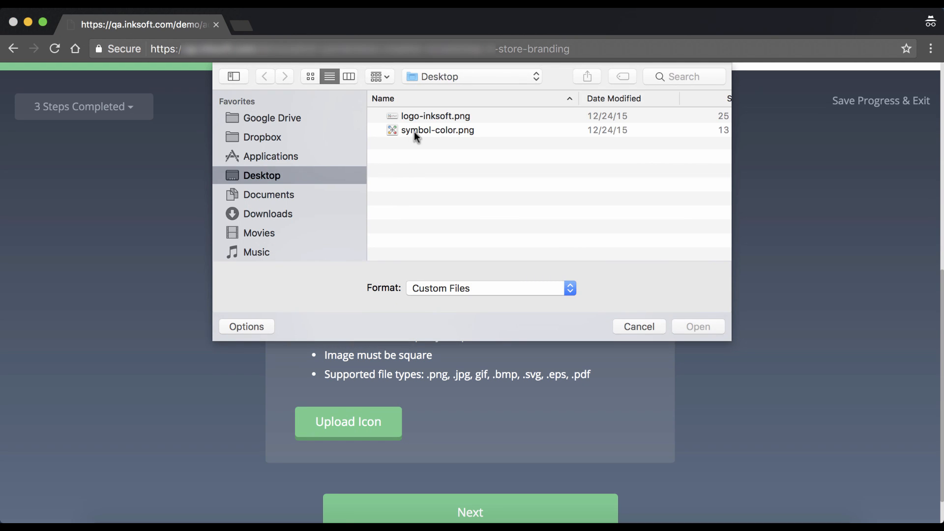
{"action": "double_click", "coordinate": [416, 129]}
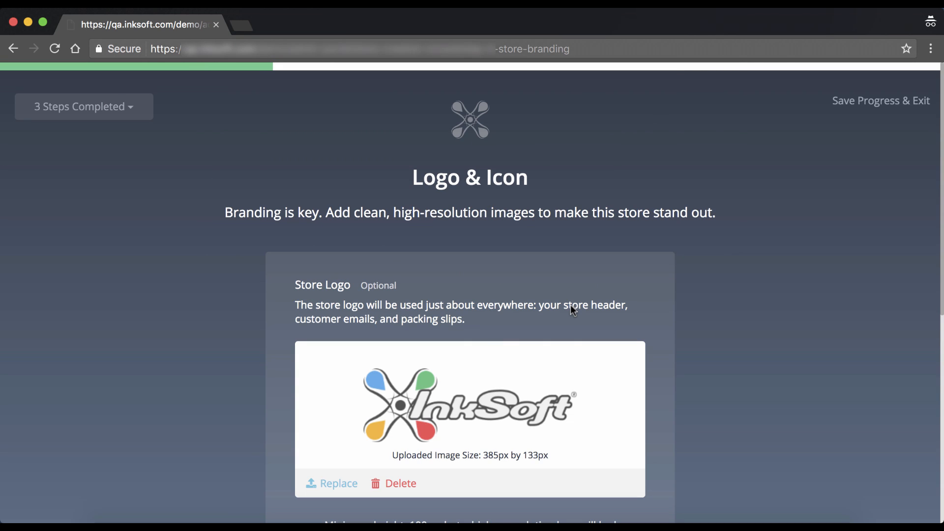
{"action": "scroll", "coordinate": [590, 319], "scroll_direction": "down", "scroll_amount": 5}
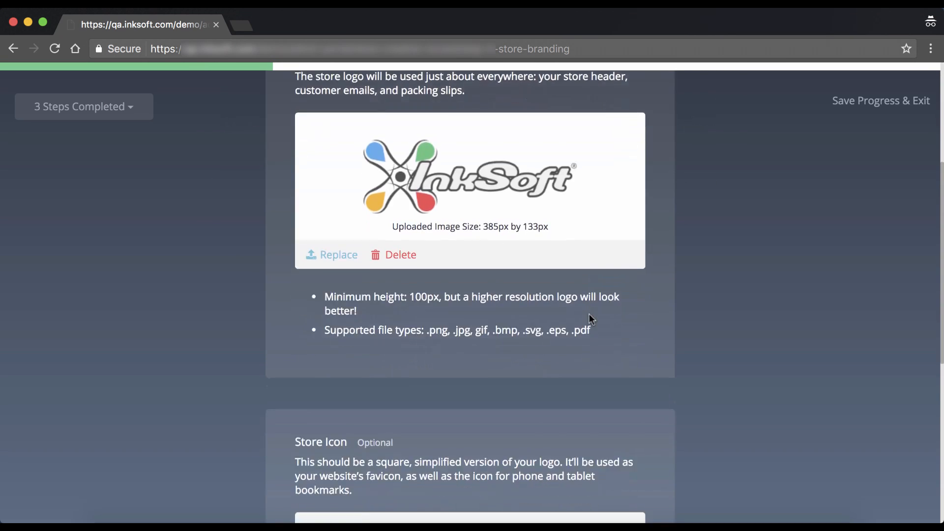
{"action": "scroll", "coordinate": [590, 319], "scroll_direction": "down", "scroll_amount": 5}
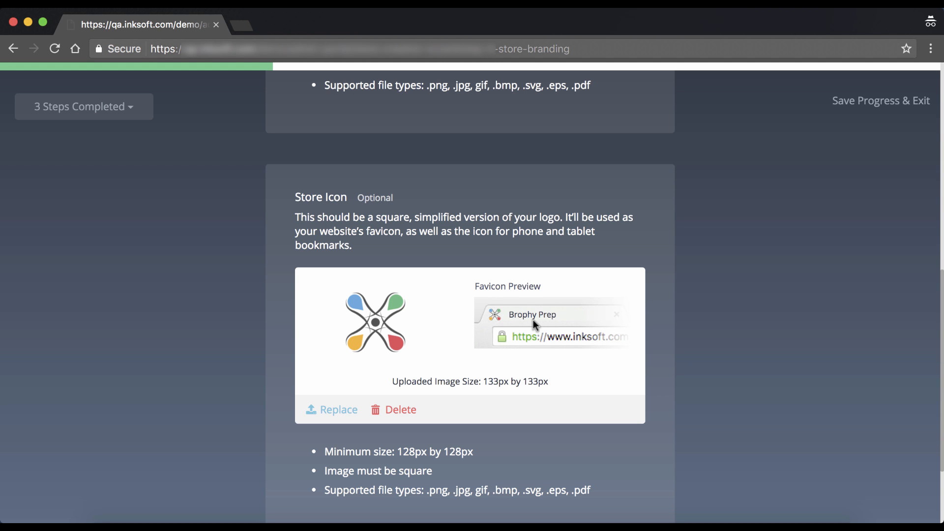
{"action": "scroll", "coordinate": [679, 334], "scroll_direction": "down", "scroll_amount": 3}
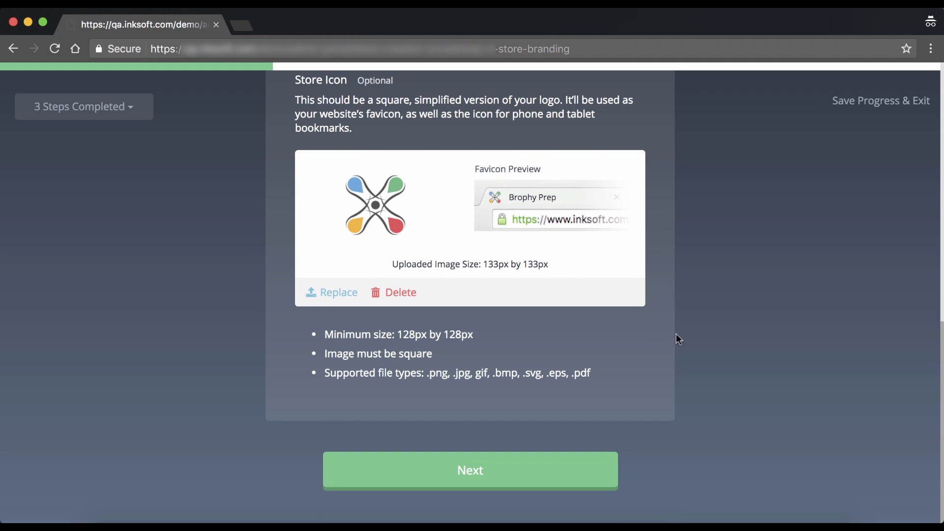
{"action": "left_click", "coordinate": [584, 468]}
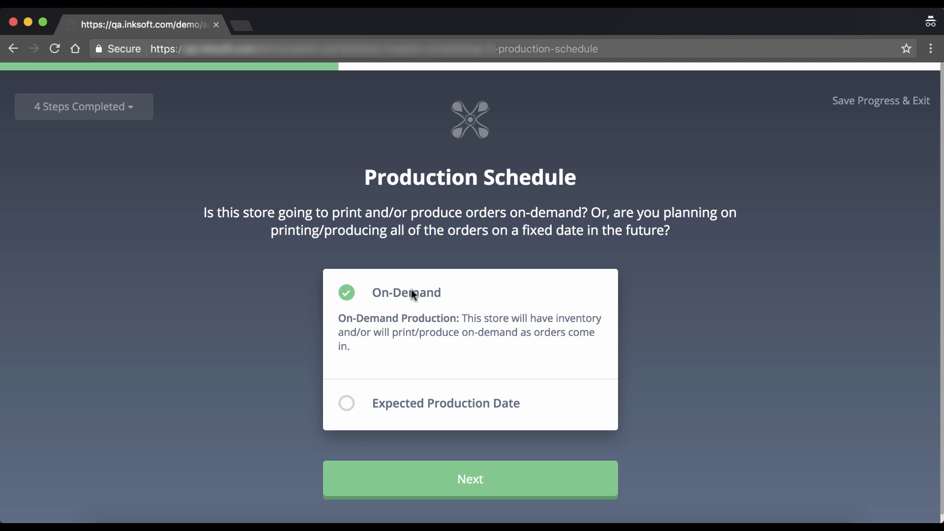
Step: Produce all orders on a fixed expected date of 28 Feb 2017 and continue
{"action": "left_click", "coordinate": [344, 403]}
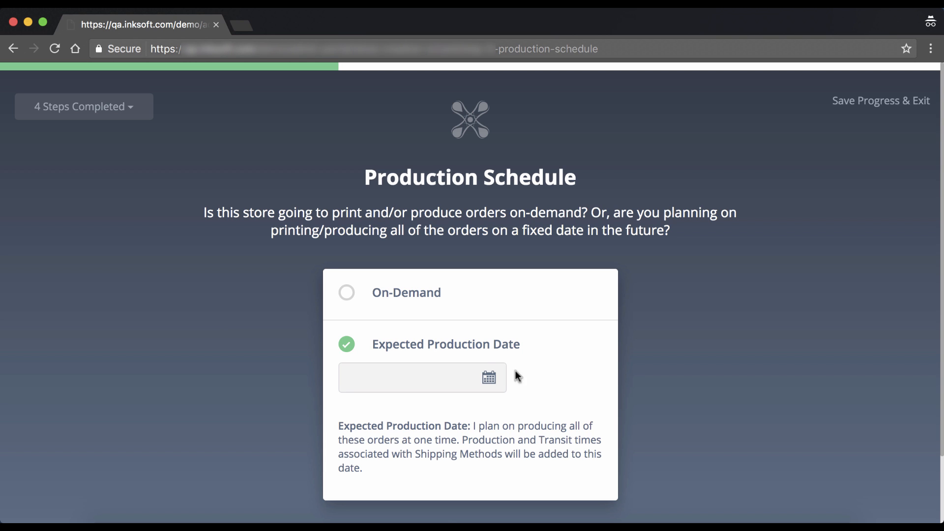
{"action": "left_click", "coordinate": [489, 378]}
{"action": "scroll", "coordinate": [479, 386], "scroll_direction": "down", "scroll_amount": 2}
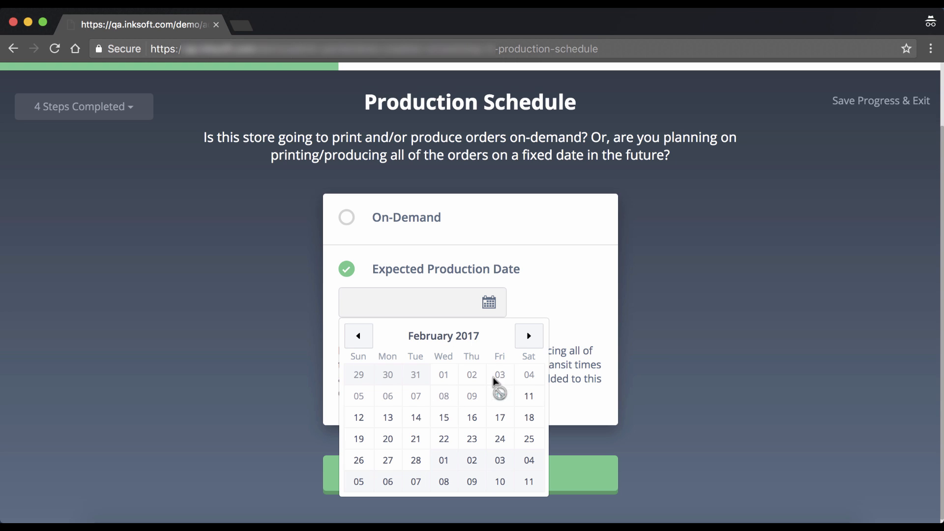
{"action": "left_click", "coordinate": [417, 464]}
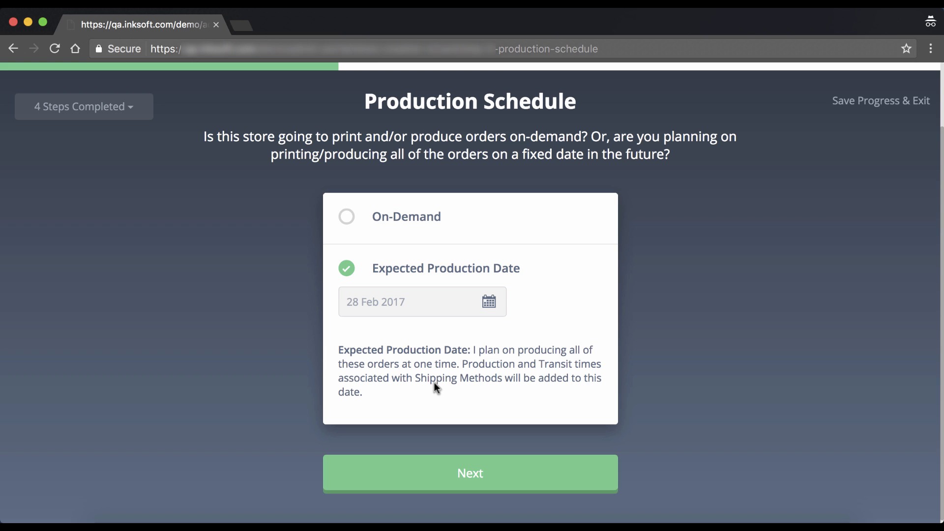
{"action": "left_click", "coordinate": [595, 473]}
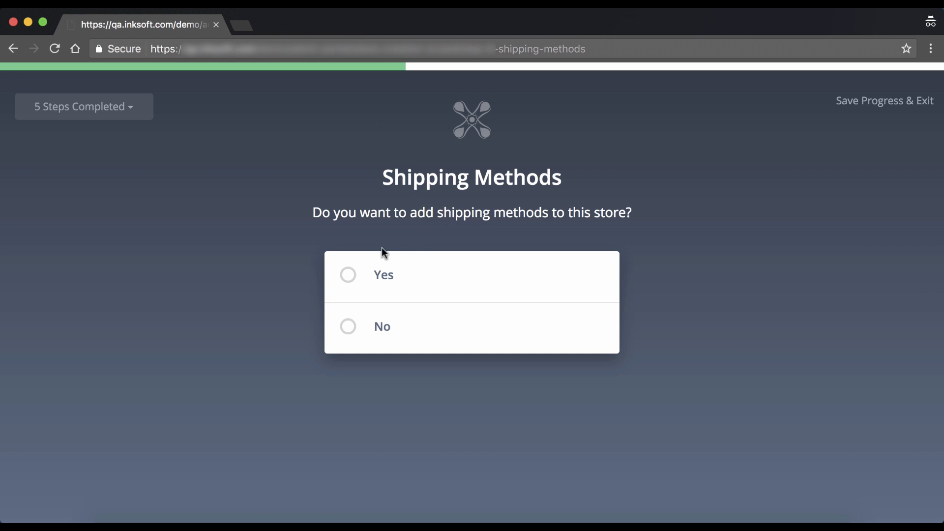
Step: Answer Yes to adding shipping methods and continue to the active methods list with USPS Priority
{"action": "left_click", "coordinate": [347, 274]}
{"action": "left_click", "coordinate": [563, 410]}
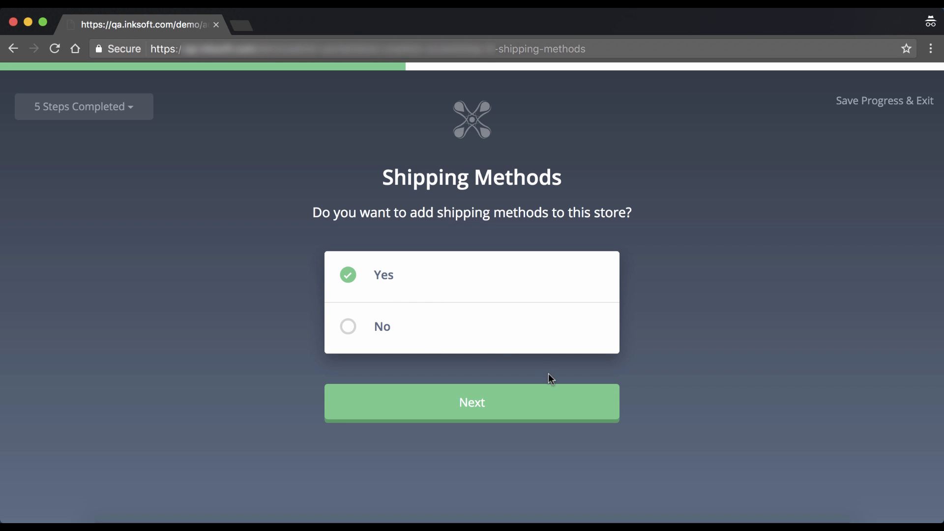
{"action": "left_click", "coordinate": [526, 405]}
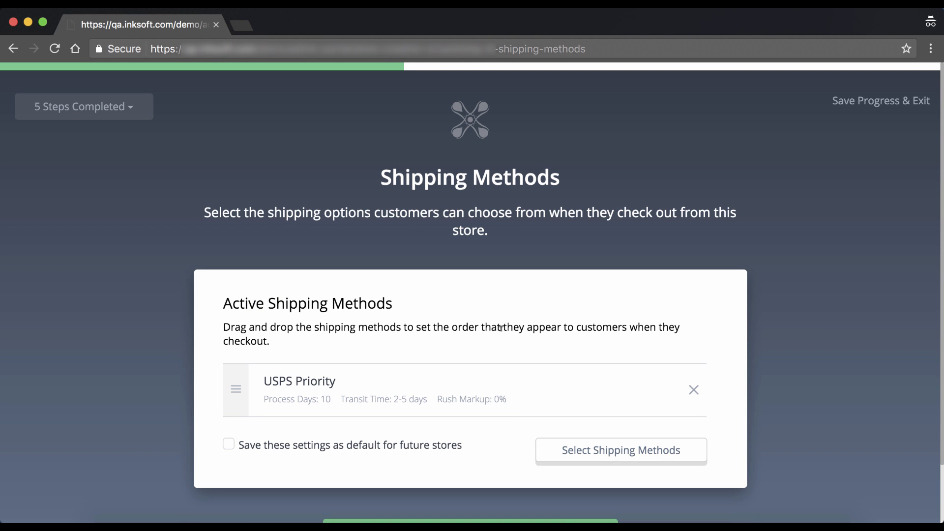
{"action": "scroll", "coordinate": [500, 328], "scroll_direction": "down", "scroll_amount": 2}
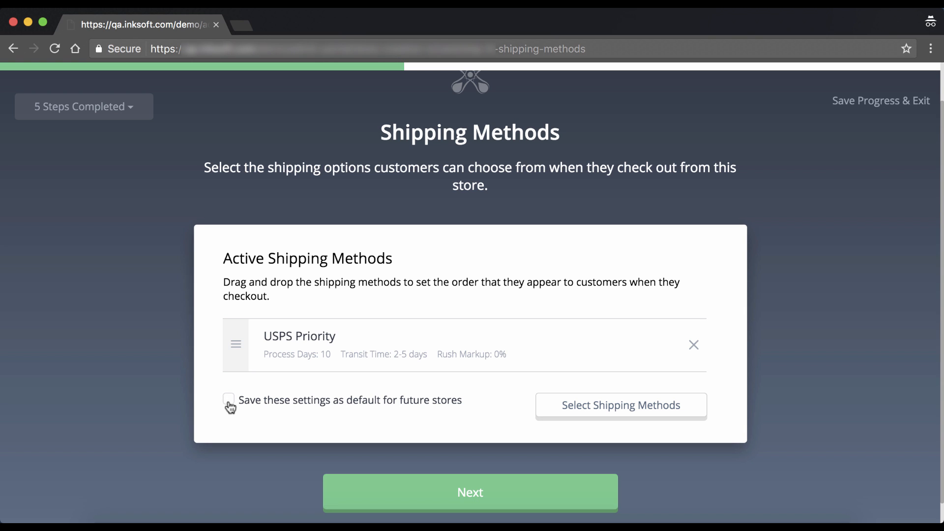
{"action": "left_click", "coordinate": [228, 402]}
{"action": "left_click", "coordinate": [229, 403]}
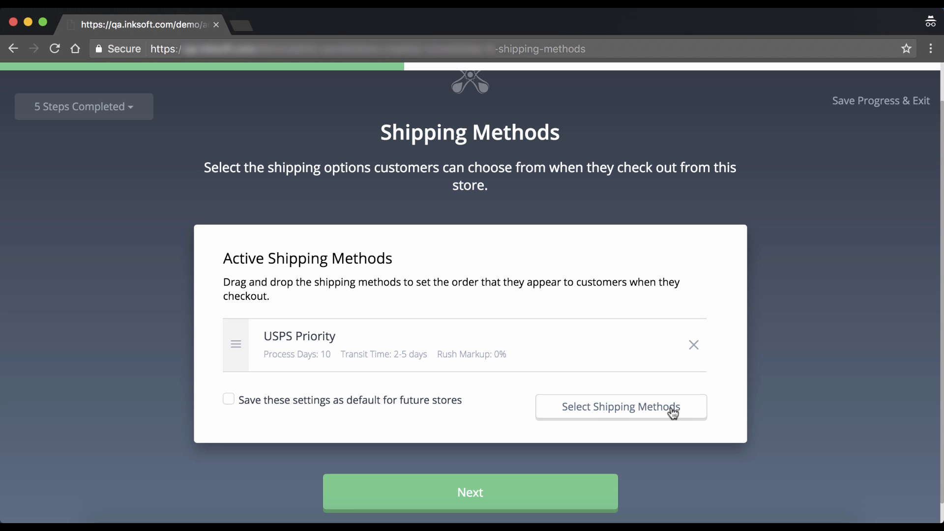
Step: Add FedEx Ground to the store's shipping methods
{"action": "left_click", "coordinate": [639, 414]}
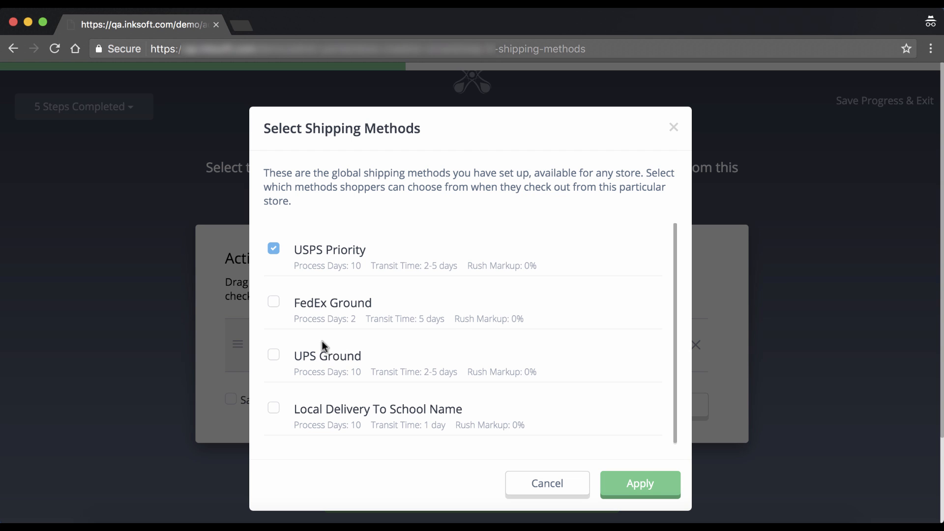
{"action": "left_click", "coordinate": [275, 302]}
{"action": "left_click", "coordinate": [640, 483]}
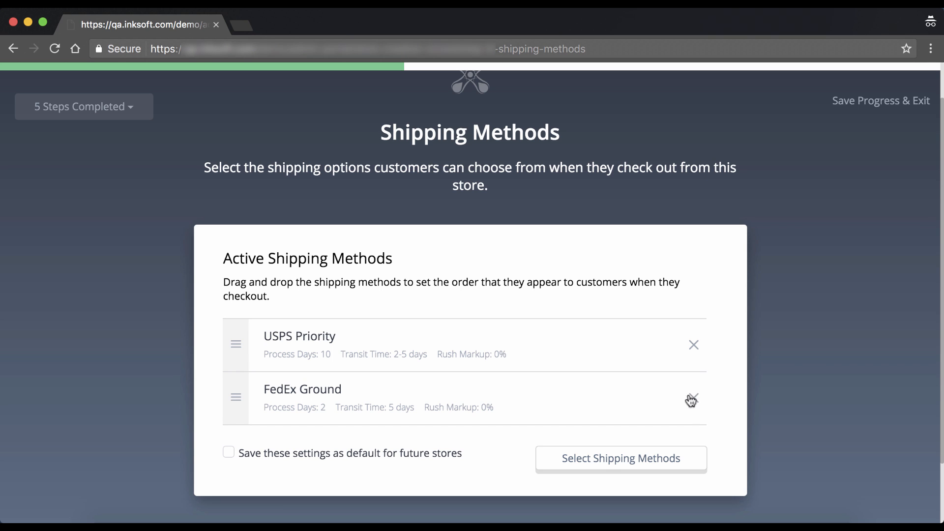
Step: Remove FedEx Ground, leaving USPS Priority as the only shipping method, and continue
{"action": "mouse_move", "coordinate": [236, 396]}
{"action": "left_mouse_down"}
{"action": "mouse_move", "coordinate": [236, 342]}
{"action": "mouse_move", "coordinate": [238, 423]}
{"action": "mouse_move", "coordinate": [238, 411]}
{"action": "left_mouse_up"}
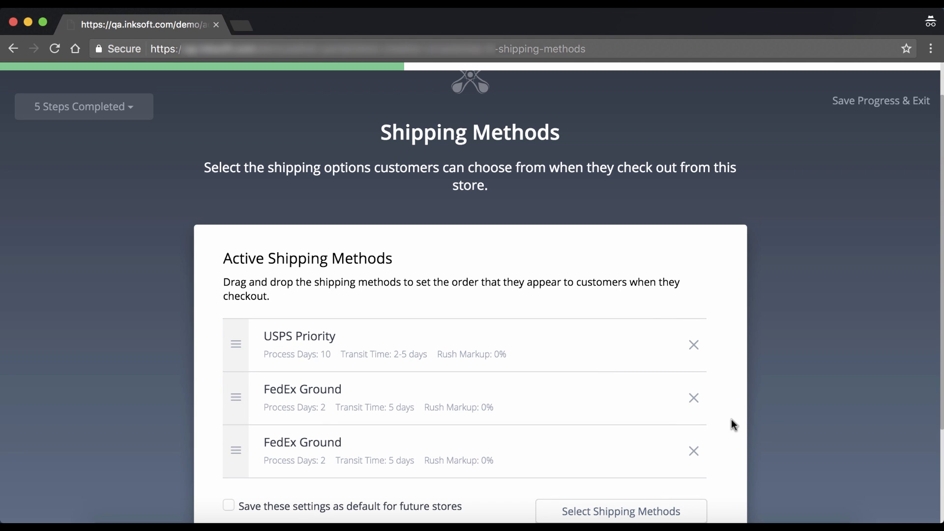
{"action": "left_click", "coordinate": [695, 400]}
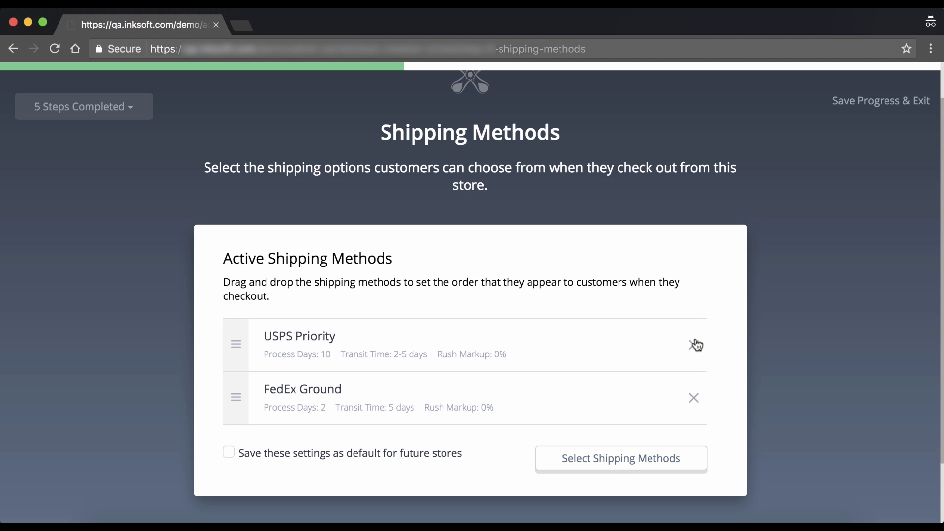
{"action": "left_click", "coordinate": [696, 401]}
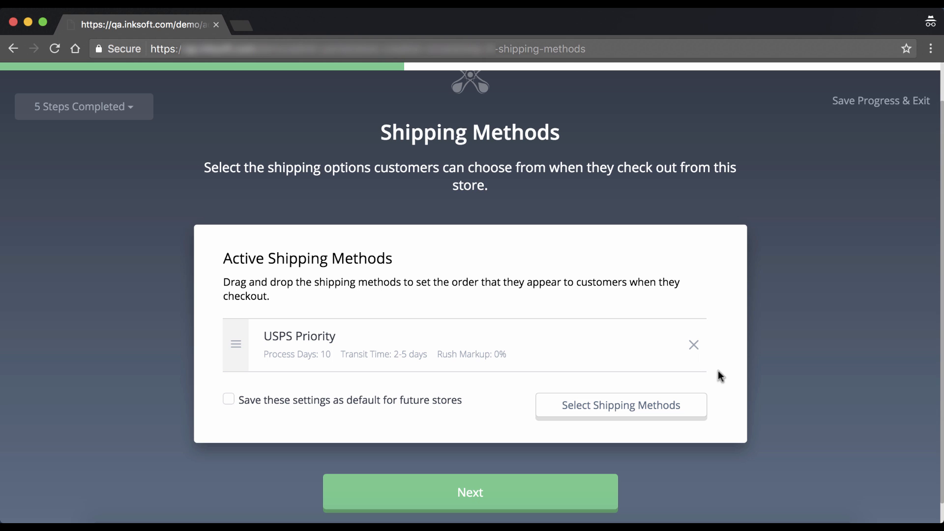
{"action": "left_click", "coordinate": [586, 493]}
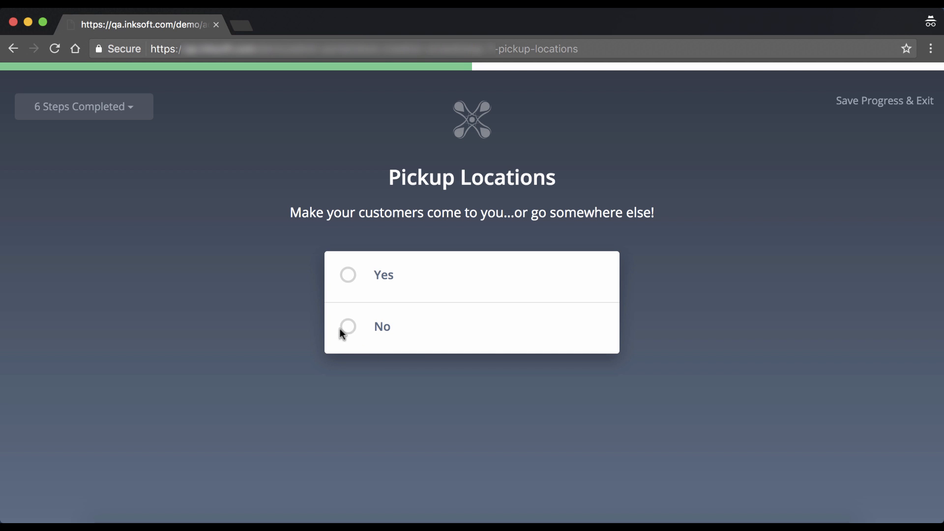
Step: Offer pickup and name the new pickup location Practice Field
{"action": "left_click", "coordinate": [350, 274]}
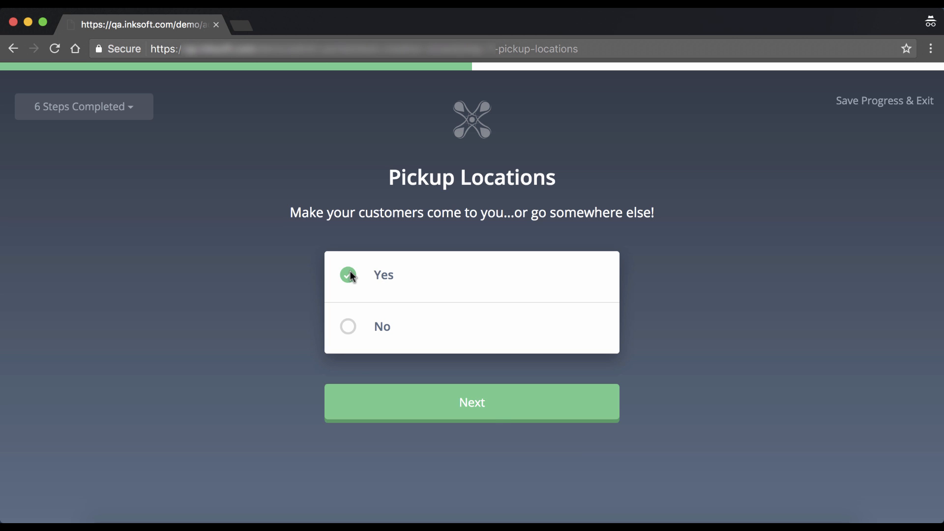
{"action": "left_click", "coordinate": [501, 409]}
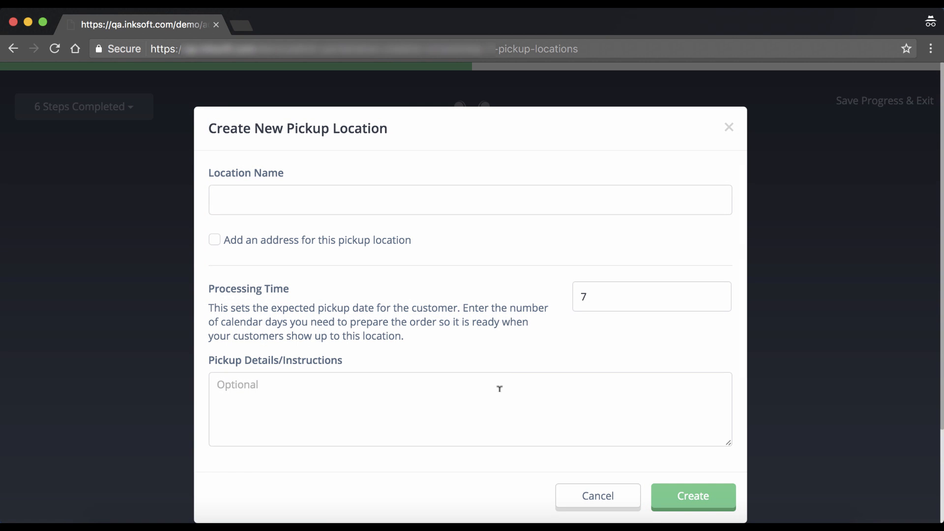
{"action": "left_click", "coordinate": [282, 197]}
{"action": "type", "text": "P"}
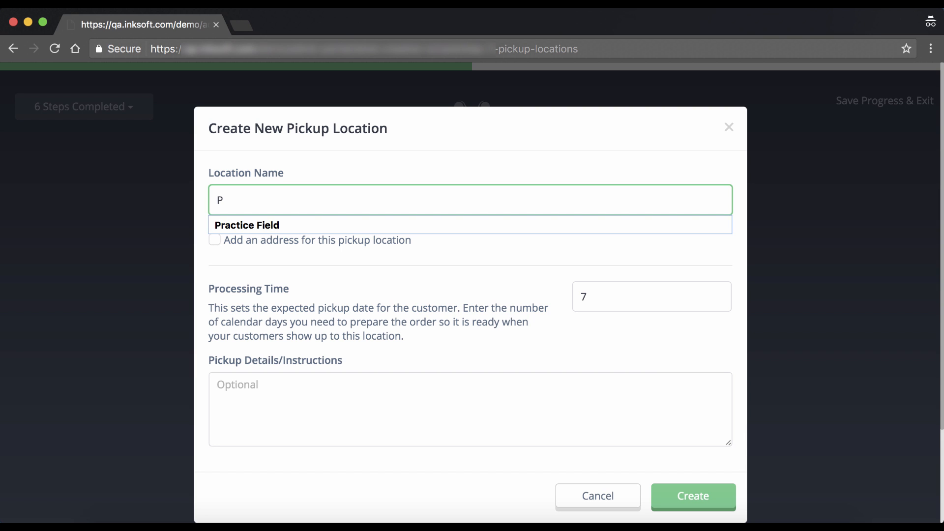
{"action": "key", "text": "Down"}
{"action": "key", "text": "Return"}
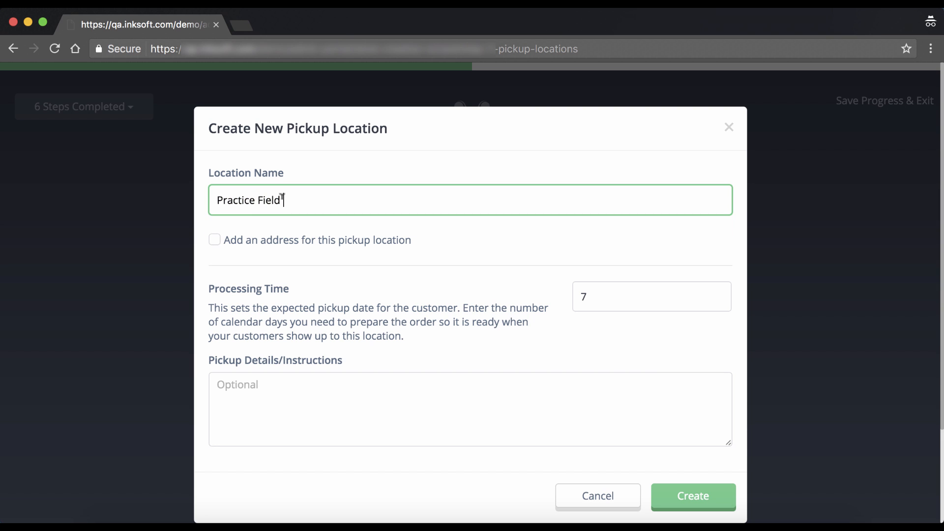
Step: Leave the address off and create Practice Field with 7 process days
{"action": "left_click", "coordinate": [217, 244]}
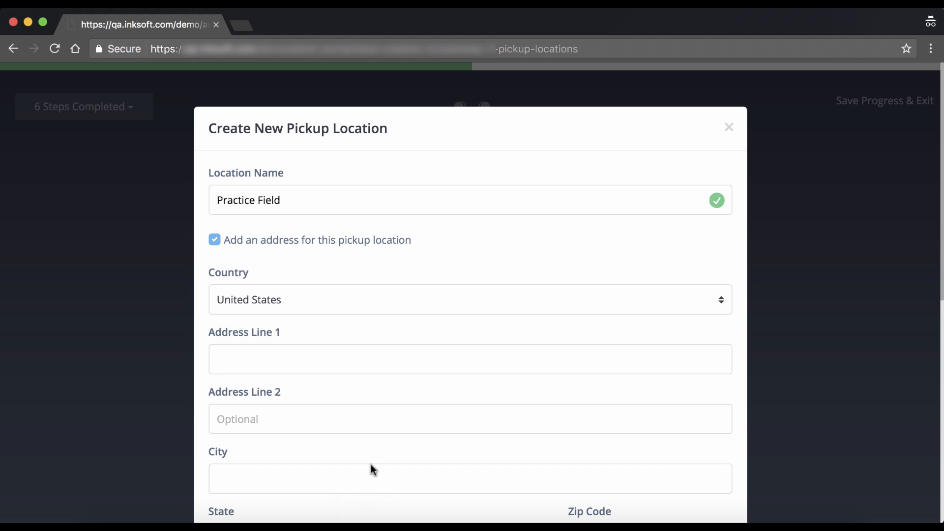
{"action": "left_click", "coordinate": [215, 240]}
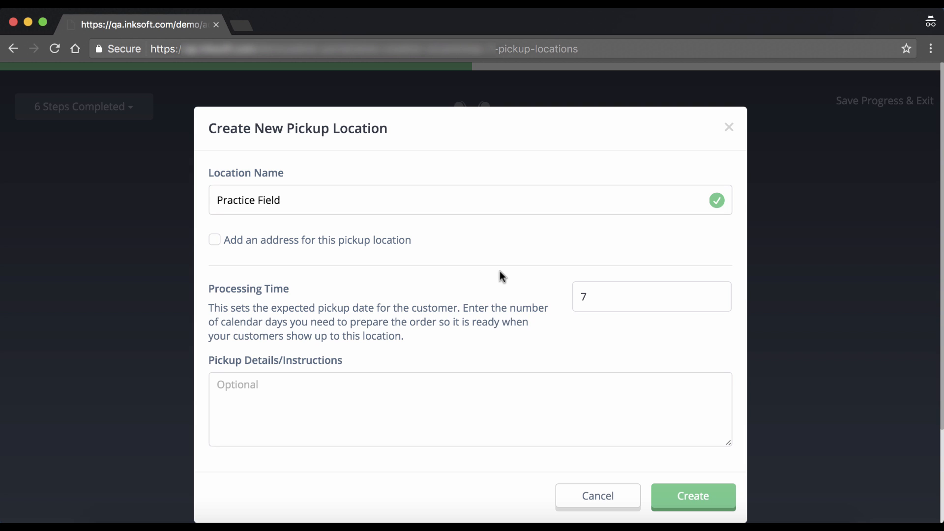
{"action": "left_click", "coordinate": [276, 388]}
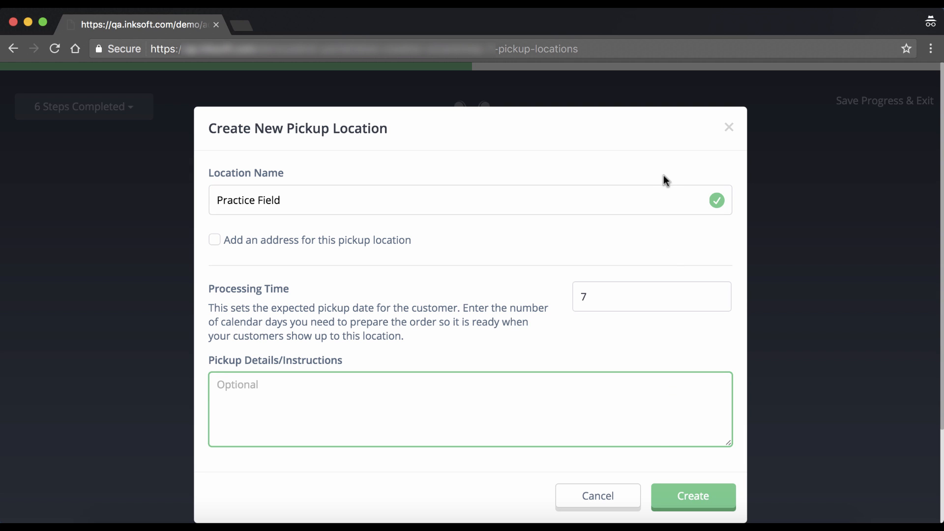
{"action": "left_click", "coordinate": [695, 499]}
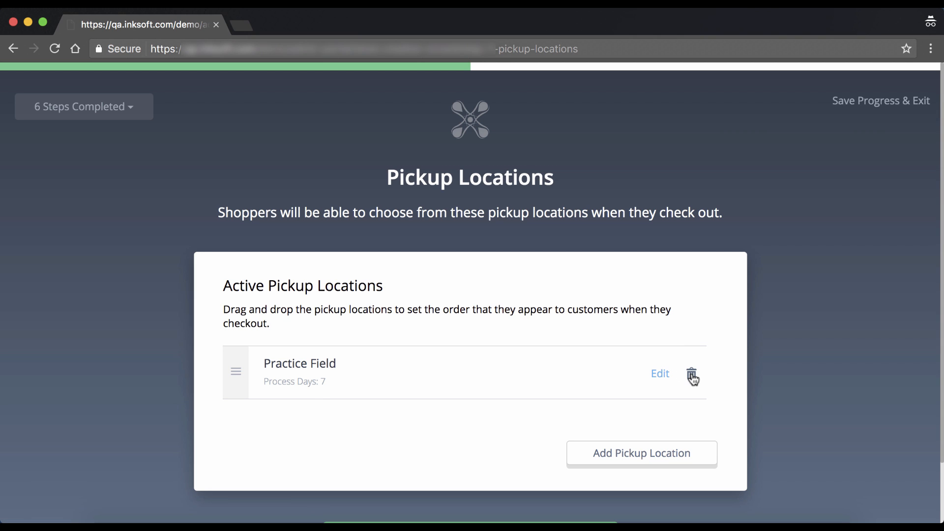
Step: Accept the Practice Field pickup location list and advance to Checkout Settings
{"action": "left_click", "coordinate": [683, 455]}
{"action": "scroll", "coordinate": [433, 429], "scroll_direction": "down", "scroll_amount": 2}
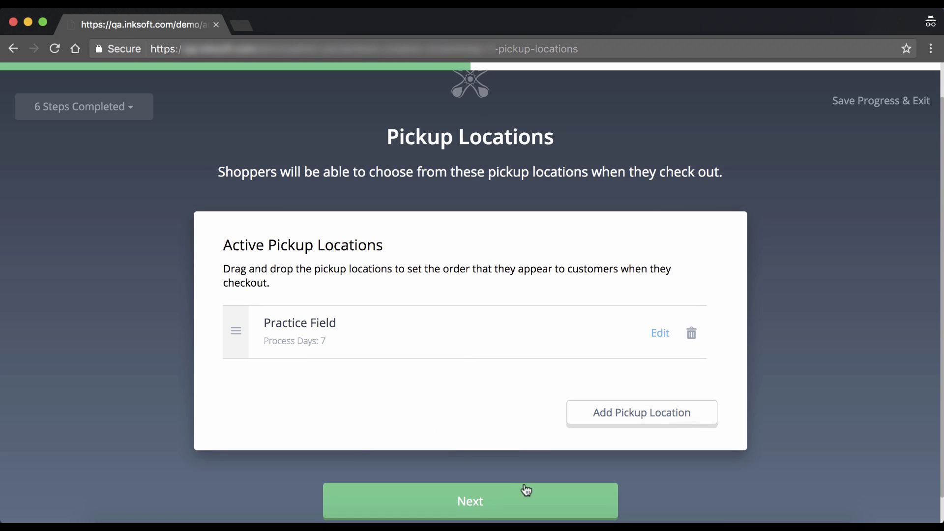
{"action": "left_click", "coordinate": [549, 498]}
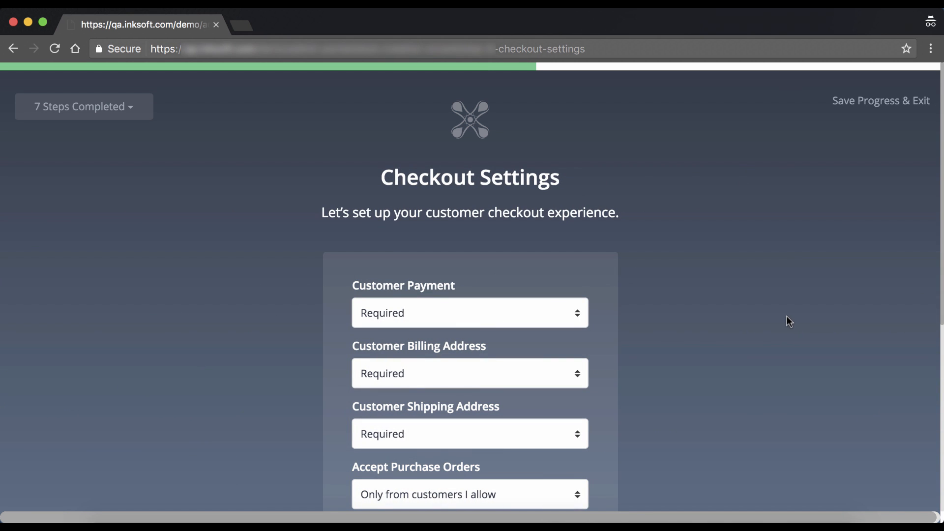
{"action": "scroll", "coordinate": [786, 321], "scroll_direction": "down", "scroll_amount": 4}
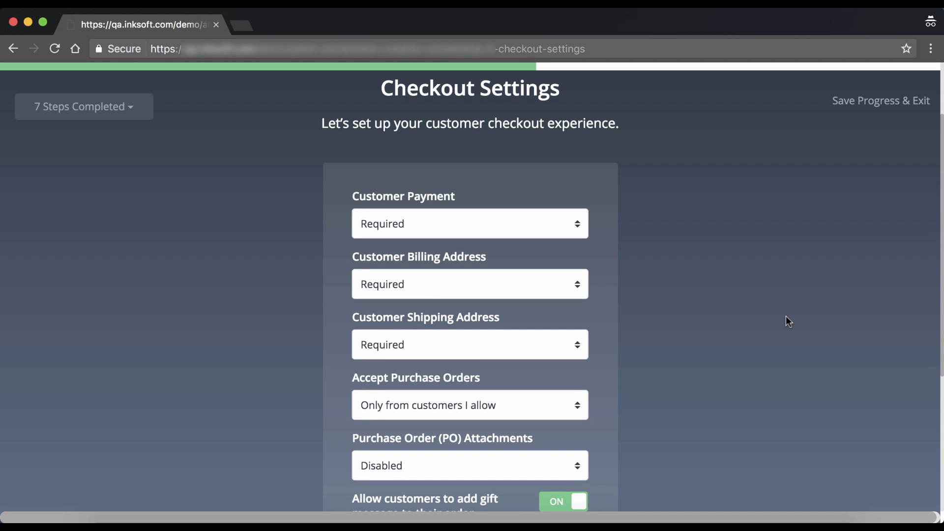
{"action": "scroll", "coordinate": [786, 316], "scroll_direction": "down", "scroll_amount": 3}
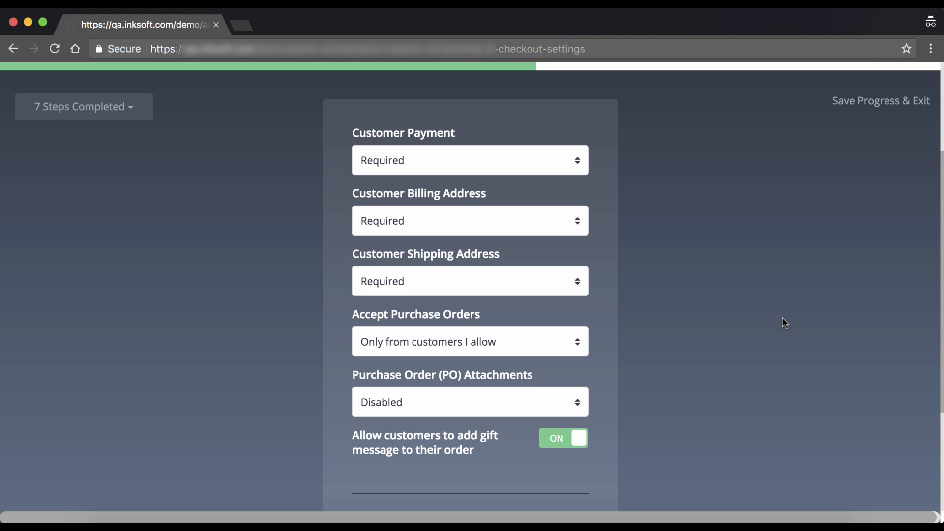
{"action": "scroll", "coordinate": [727, 344], "scroll_direction": "down", "scroll_amount": 4}
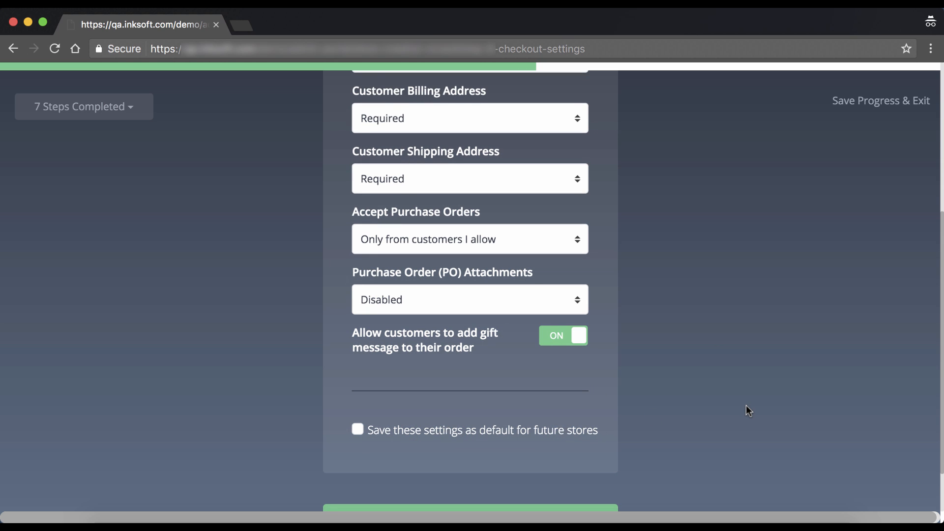
{"action": "scroll", "coordinate": [747, 406], "scroll_direction": "up", "scroll_amount": 5}
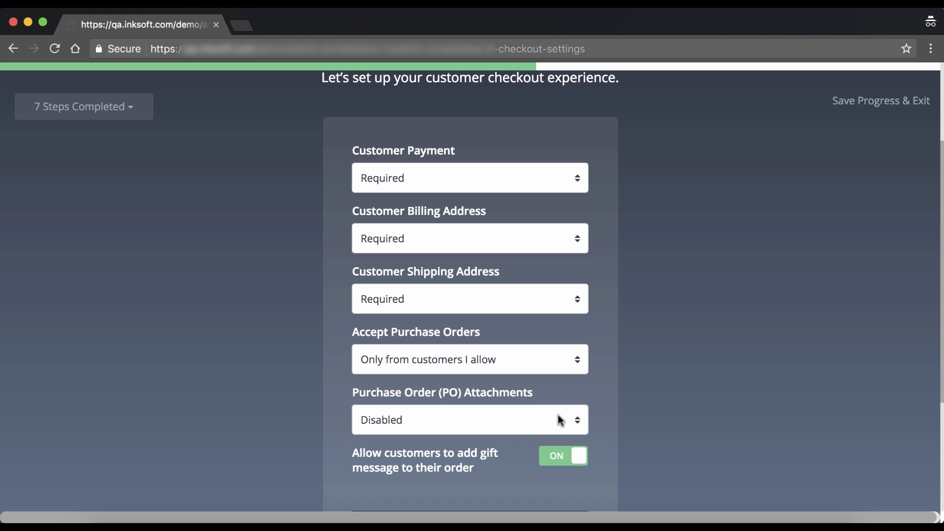
Step: Leave gift messages switched off and save the checkout settings
{"action": "scroll", "coordinate": [611, 393], "scroll_direction": "down", "scroll_amount": 2}
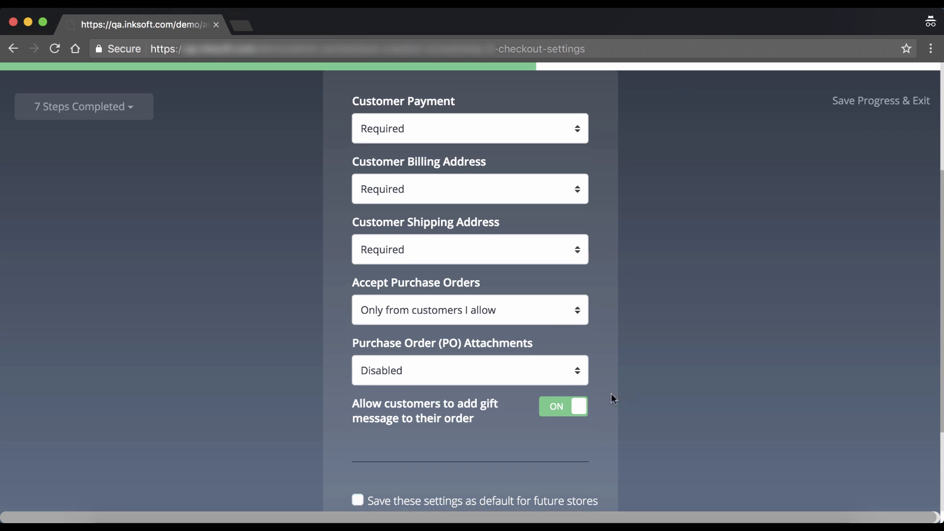
{"action": "left_click", "coordinate": [556, 406]}
{"action": "left_click", "coordinate": [560, 414]}
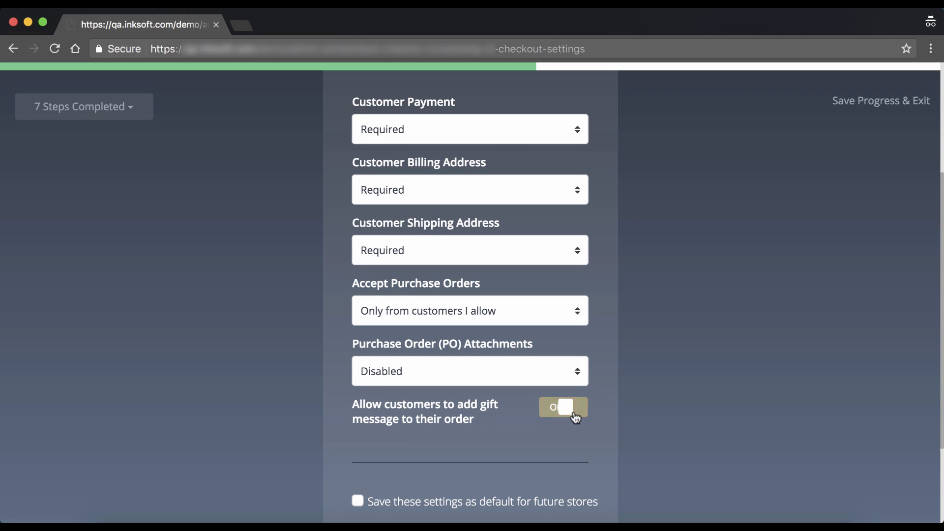
{"action": "left_click", "coordinate": [559, 415]}
{"action": "scroll", "coordinate": [580, 443], "scroll_direction": "down", "scroll_amount": 5}
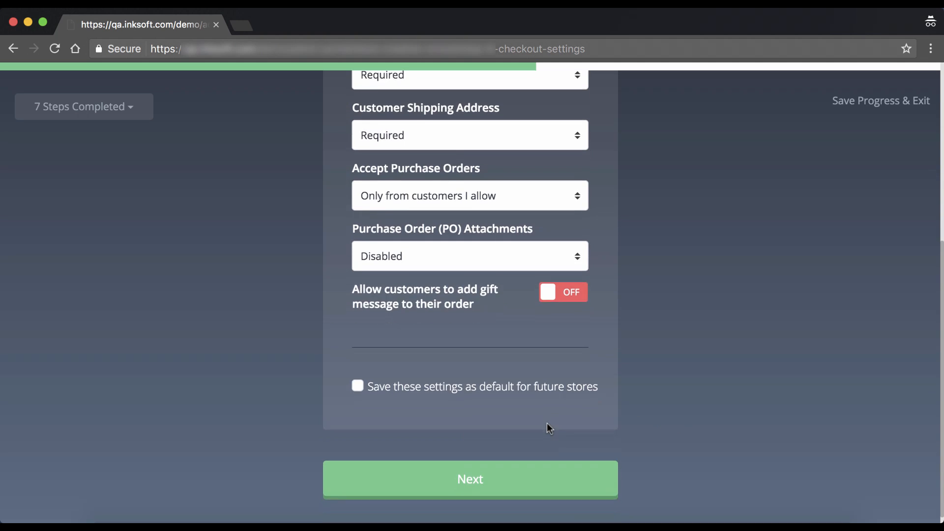
{"action": "left_click", "coordinate": [585, 473]}
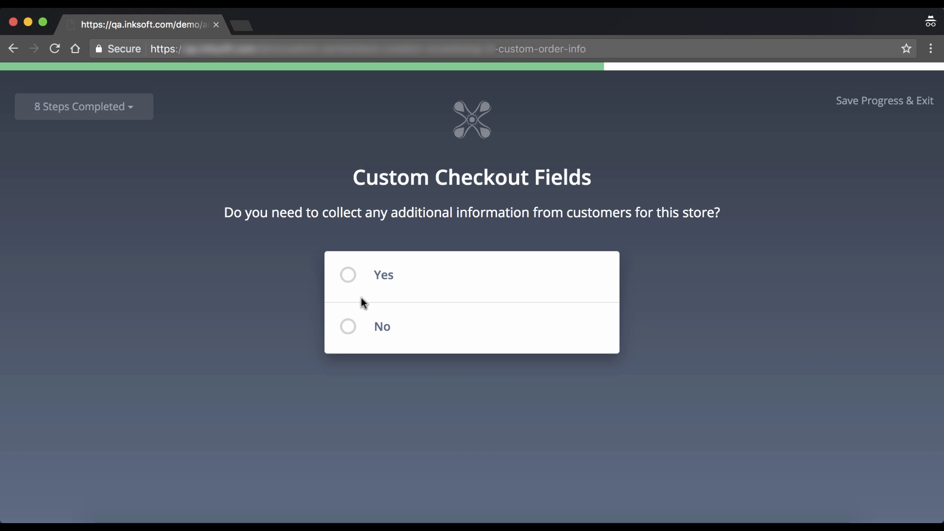
Step: Answer Yes to custom fields and start a required Multiple Choice Dropdown field
{"action": "left_click", "coordinate": [351, 282]}
{"action": "left_click", "coordinate": [523, 403]}
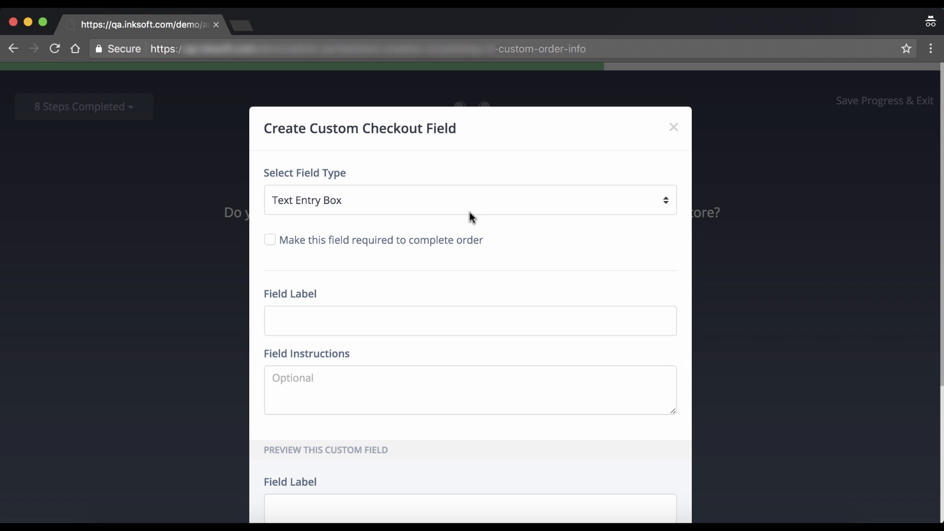
{"action": "left_click", "coordinate": [441, 191]}
{"action": "left_click", "coordinate": [369, 214]}
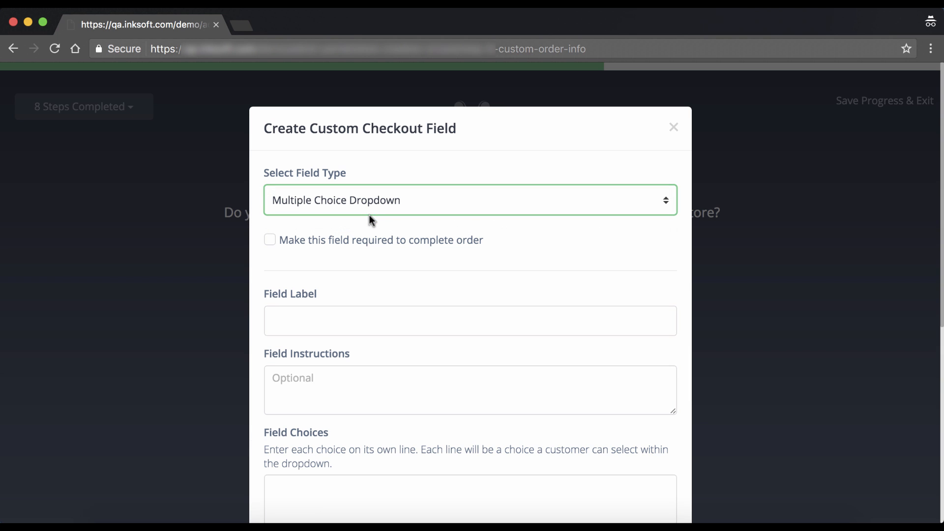
{"action": "left_click", "coordinate": [275, 240]}
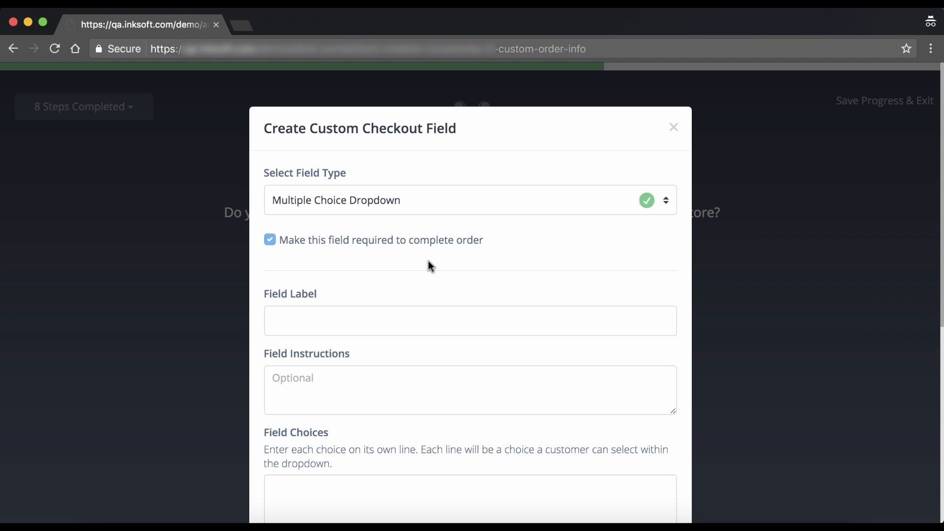
Step: Try Text Entry Box, then restore Multiple Choice Dropdown and keep it required
{"action": "left_click", "coordinate": [397, 202]}
{"action": "left_click", "coordinate": [336, 209]}
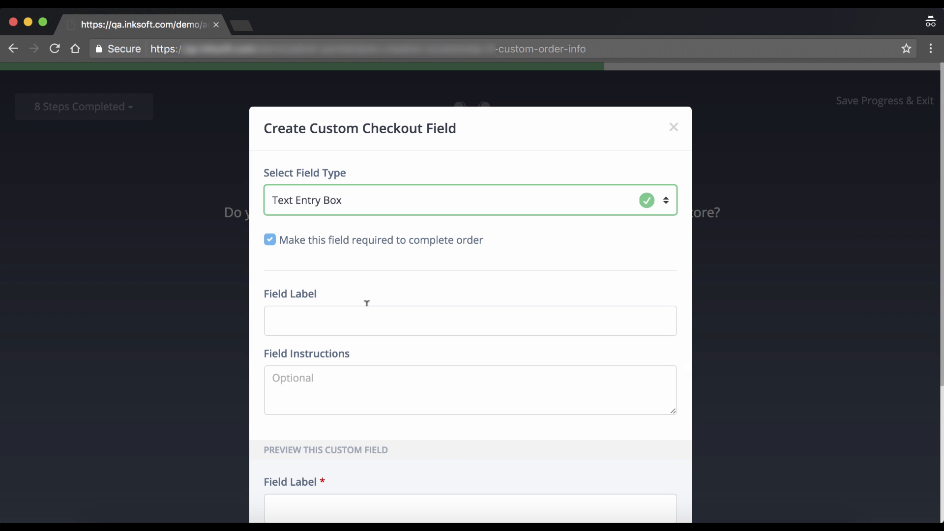
{"action": "left_click", "coordinate": [322, 202]}
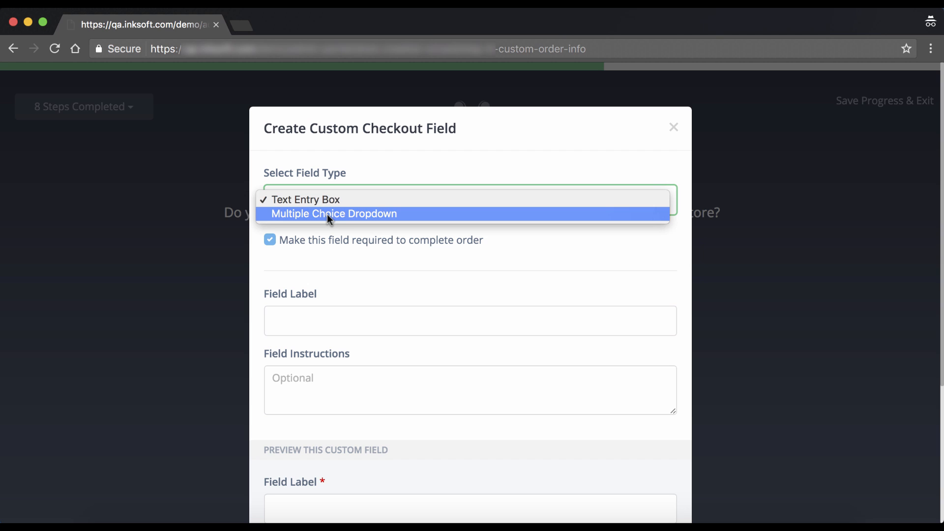
{"action": "left_click", "coordinate": [327, 215]}
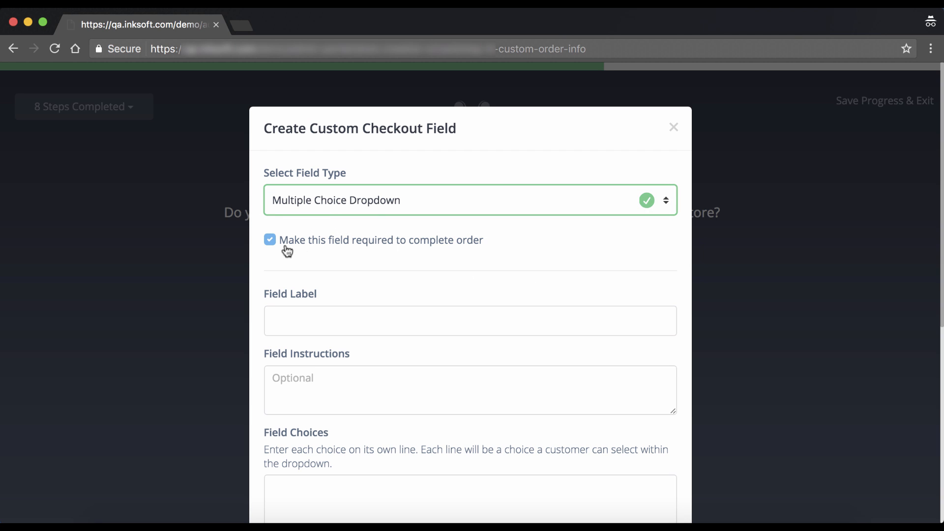
{"action": "left_click", "coordinate": [270, 241]}
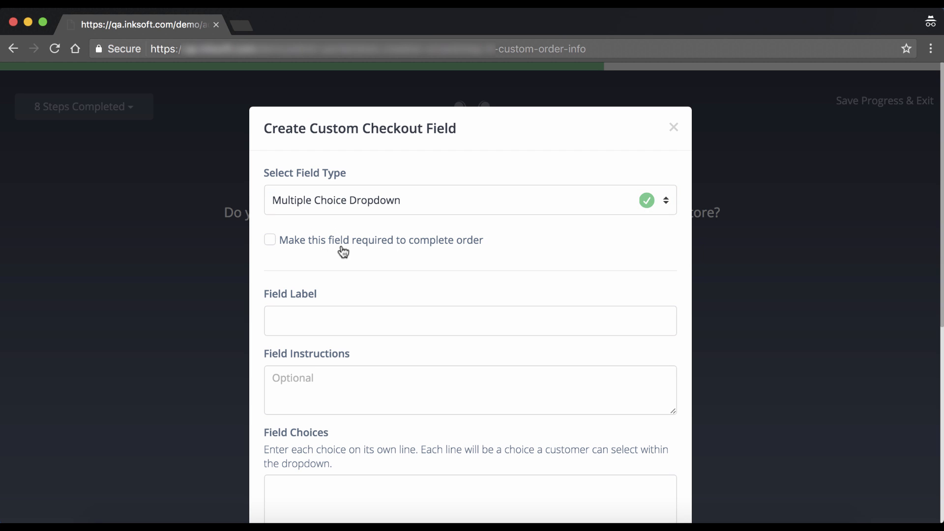
{"action": "left_click", "coordinate": [271, 241]}
Step: Set the field label to Student Homeroom Teacher from the autofill suggestion
{"action": "scroll", "coordinate": [353, 312], "scroll_direction": "down", "scroll_amount": 3}
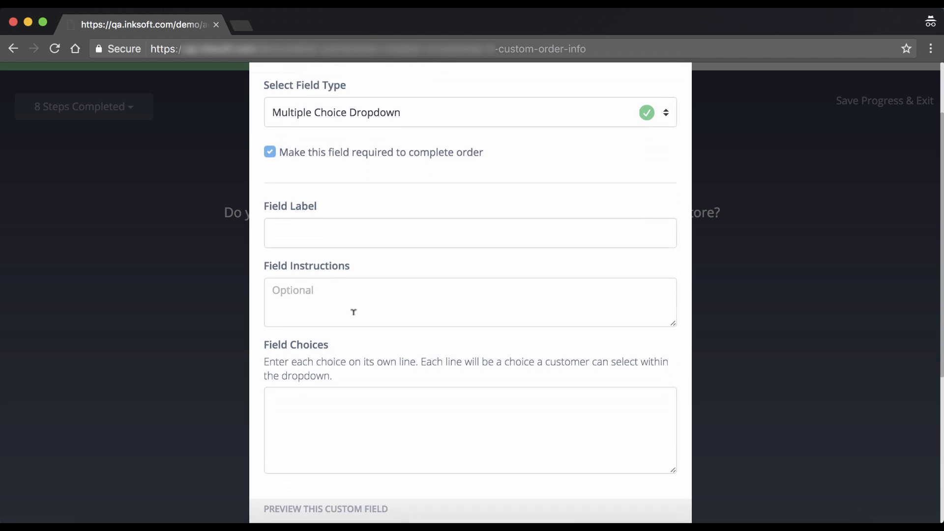
{"action": "left_click", "coordinate": [326, 225]}
{"action": "scroll", "coordinate": [330, 229], "scroll_direction": "down", "scroll_amount": 5}
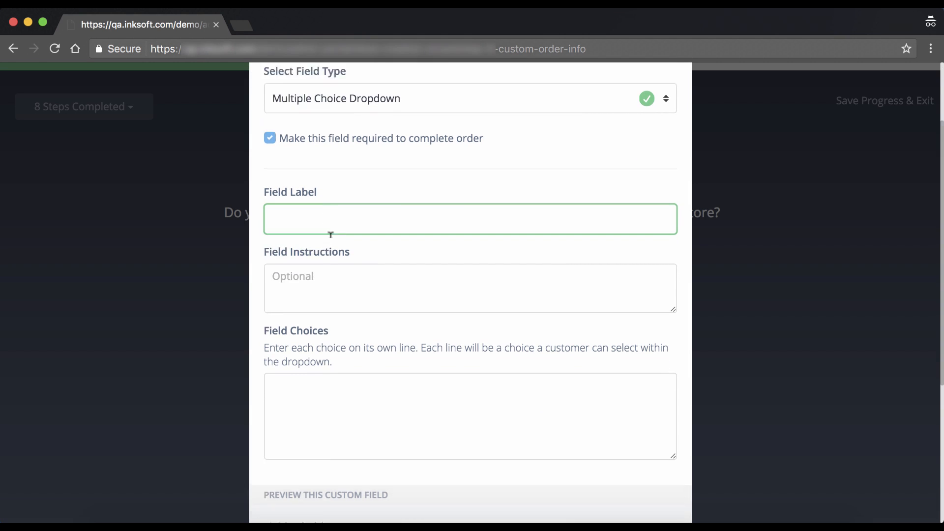
{"action": "scroll", "coordinate": [330, 234], "scroll_direction": "up", "scroll_amount": 1}
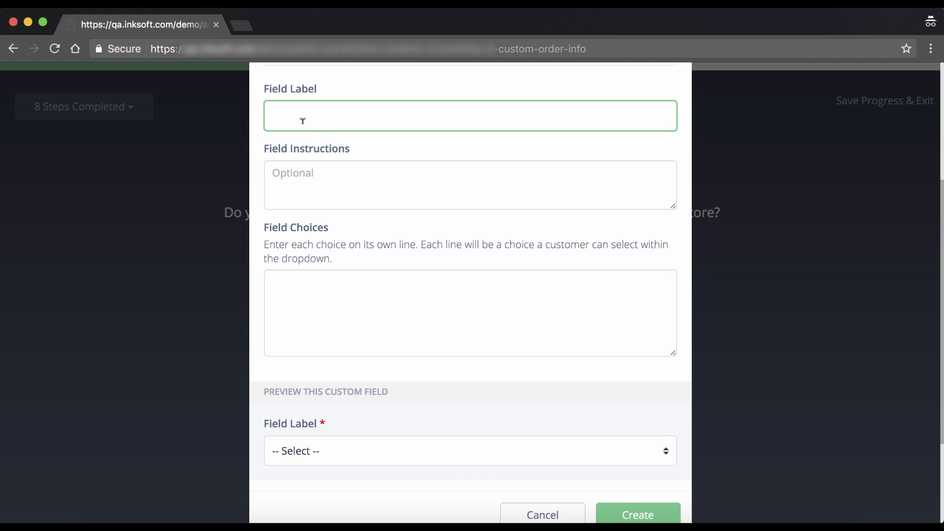
{"action": "type", "text": "Seec"}
{"action": "key", "text": "BackSpace"}
{"action": "key", "text": "BackSpace"}
{"action": "key", "text": "BackSpace"}
{"action": "key", "text": "BackSpace"}
{"action": "type", "text": "S"}
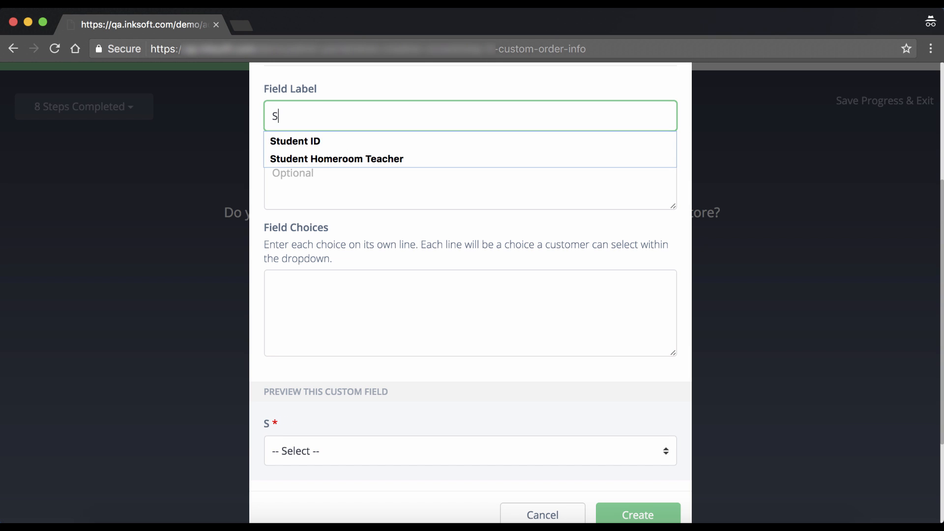
{"action": "key", "text": "Down"}
{"action": "key", "text": "Down"}
{"action": "key", "text": "Return"}
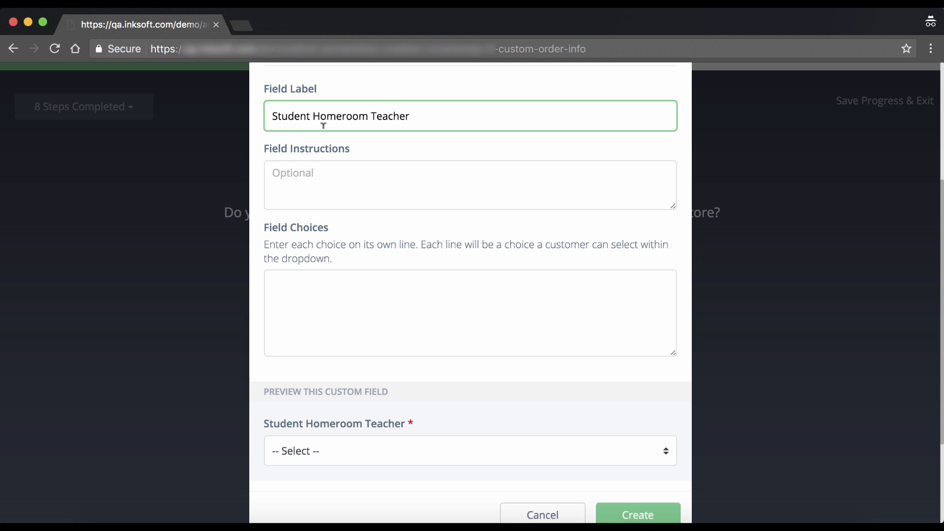
Step: Enter 'Please select' as instructions and start the choices with A and B
{"action": "left_click", "coordinate": [318, 168]}
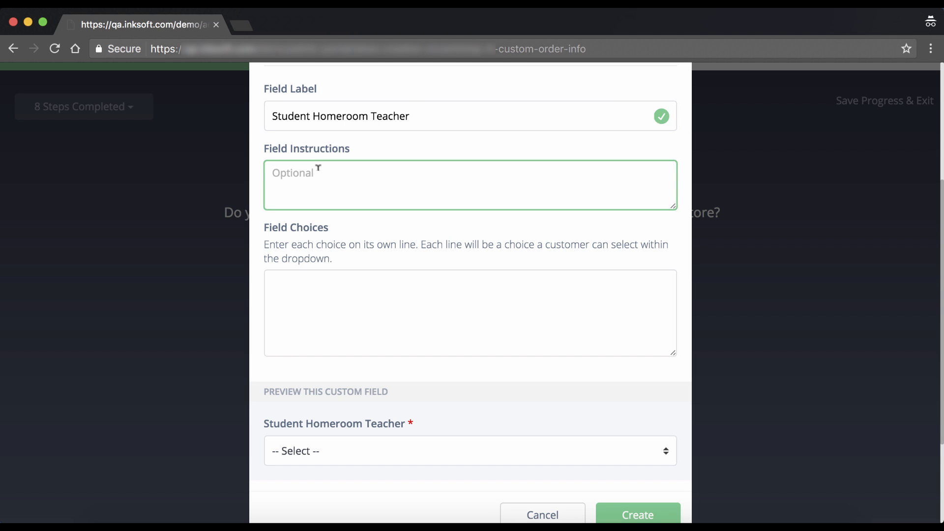
{"action": "type", "text": "Please"}
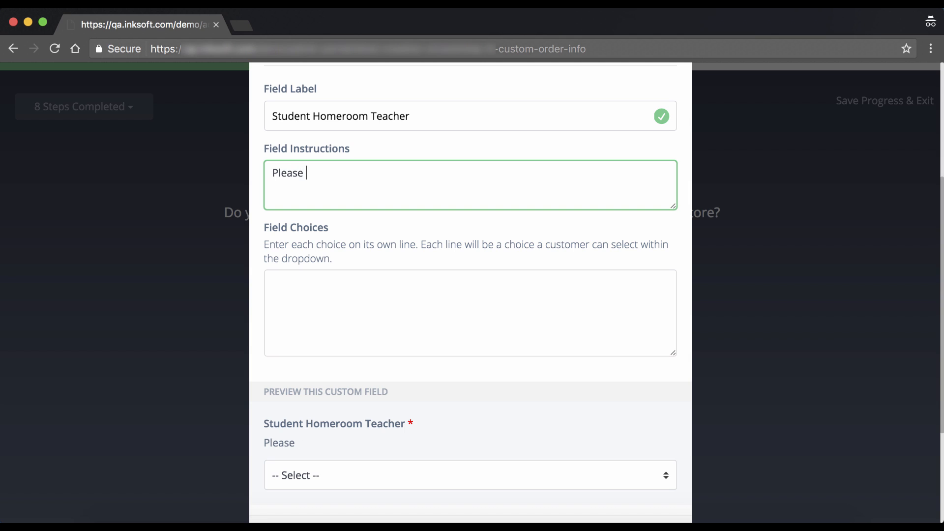
{"action": "type", "text": " select"}
{"action": "left_click", "coordinate": [335, 283]}
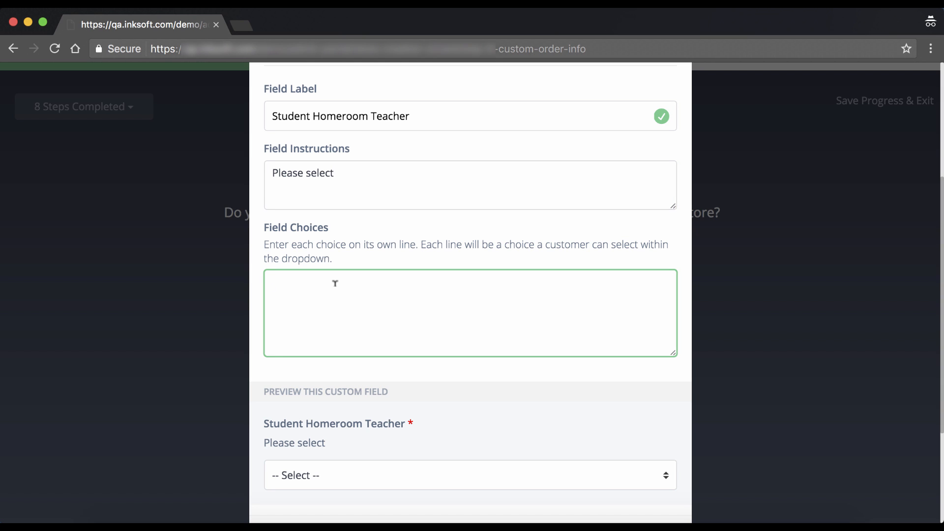
{"action": "type", "text": "A"}
{"action": "key", "text": "Return"}
{"action": "type", "text": "B"}
{"action": "key", "text": "Return"}
Step: Add choices C and D, preview the dropdown, and create the field
{"action": "type", "text": "C "}
{"action": "type", "text": "D"}
{"action": "scroll", "coordinate": [386, 297], "scroll_direction": "down", "scroll_amount": 5}
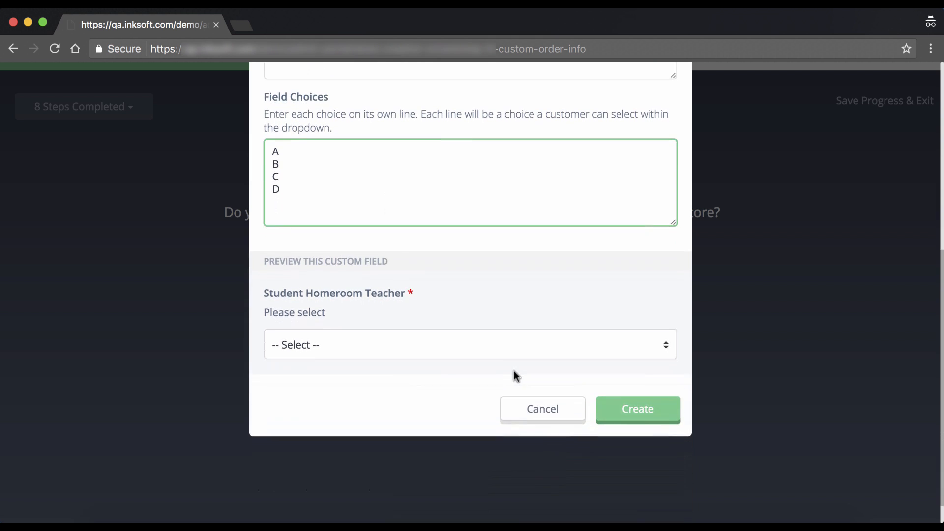
{"action": "left_click", "coordinate": [479, 345]}
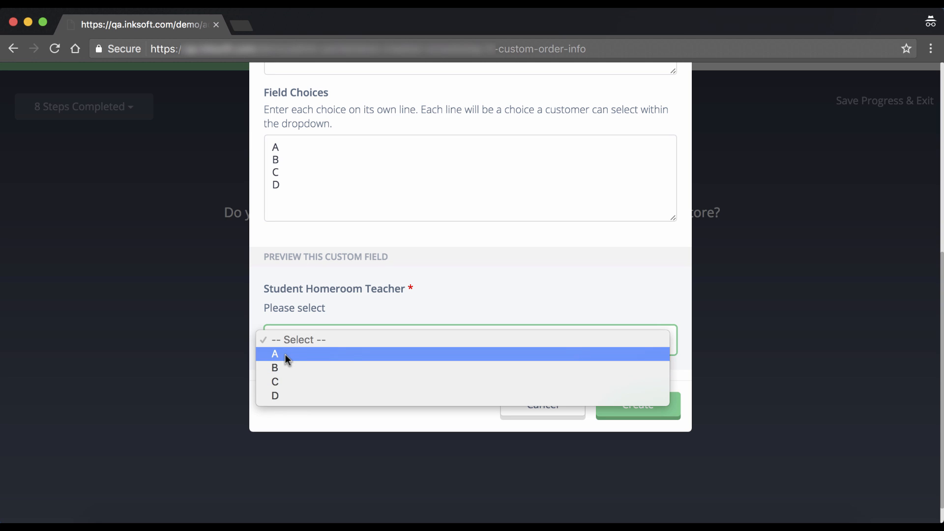
{"action": "left_click", "coordinate": [480, 292]}
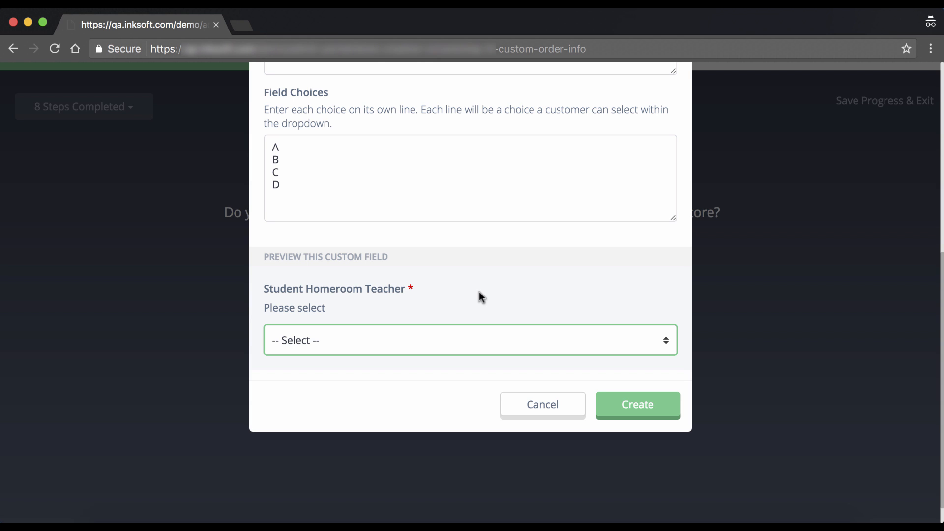
{"action": "scroll", "coordinate": [479, 292], "scroll_direction": "up", "scroll_amount": 3}
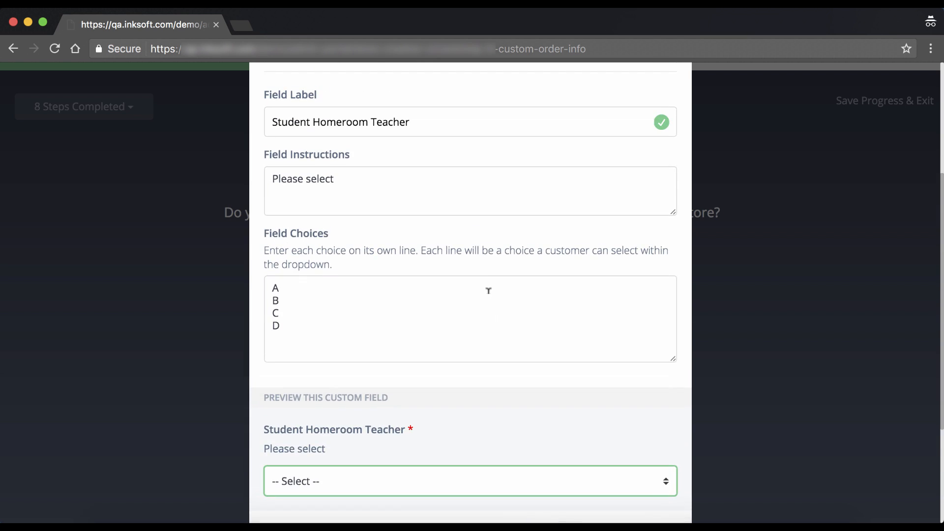
{"action": "scroll", "coordinate": [488, 288], "scroll_direction": "down", "scroll_amount": 3}
{"action": "scroll", "coordinate": [488, 291], "scroll_direction": "down", "scroll_amount": 1}
{"action": "left_click", "coordinate": [624, 407]}
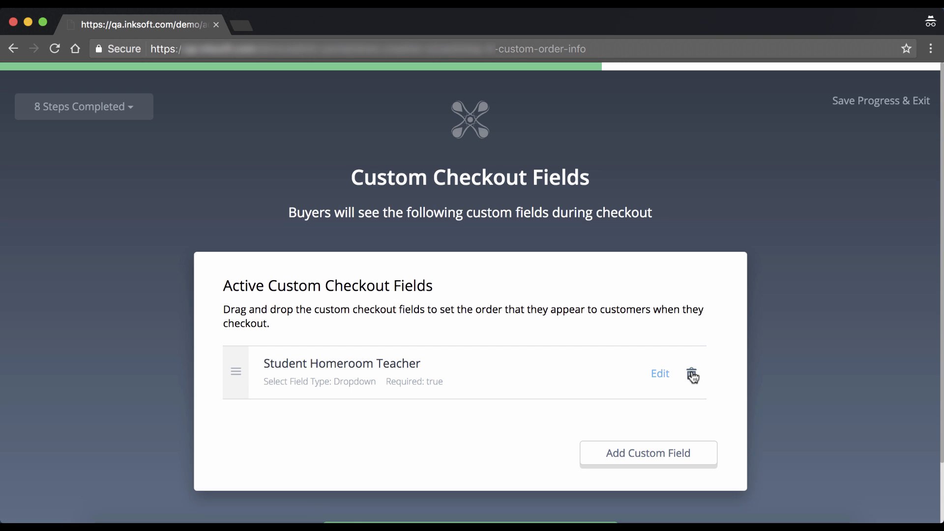
Step: Save the Student Homeroom Teacher custom field and advance to Store Notifications
{"action": "scroll", "coordinate": [657, 366], "scroll_direction": "down", "scroll_amount": 3}
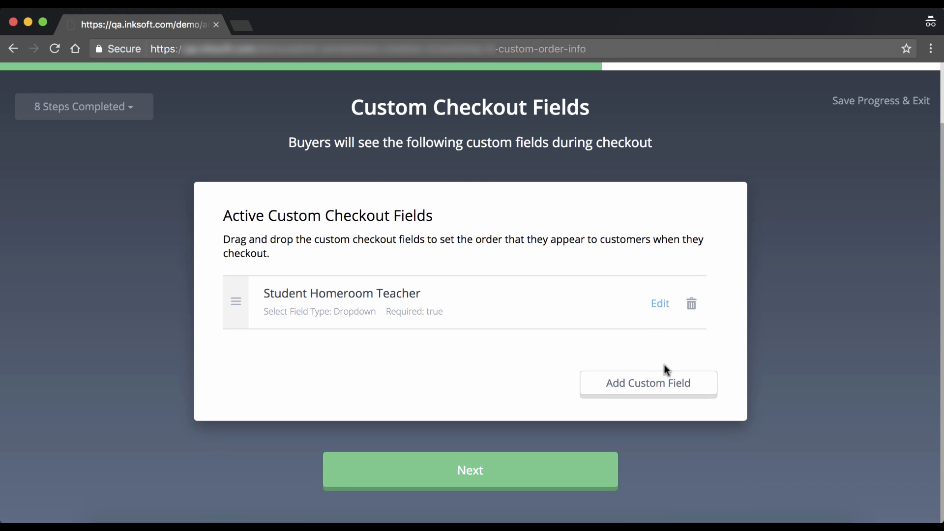
{"action": "left_click", "coordinate": [601, 479]}
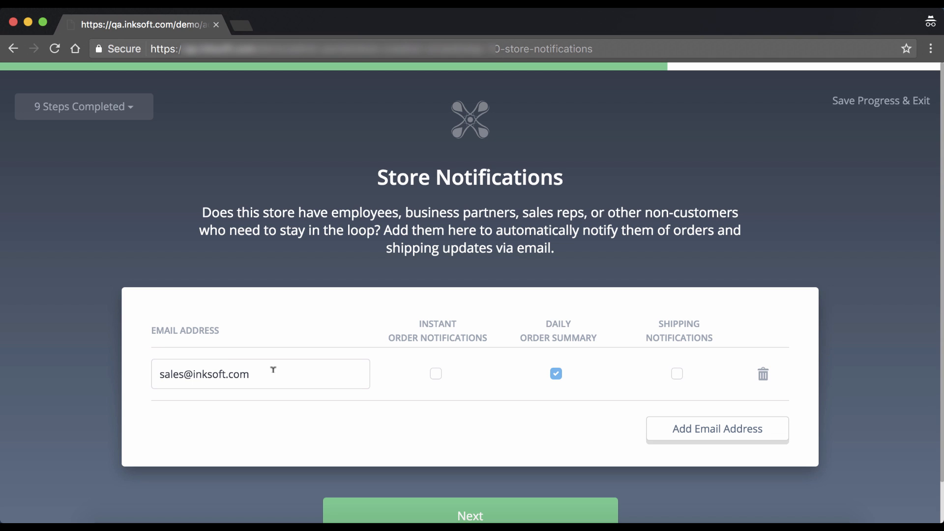
Step: Add a second recipient e-mail address receiving instant order and shipping notifications, then save
{"action": "left_click", "coordinate": [433, 376]}
{"action": "left_click", "coordinate": [433, 376]}
{"action": "left_click", "coordinate": [696, 432]}
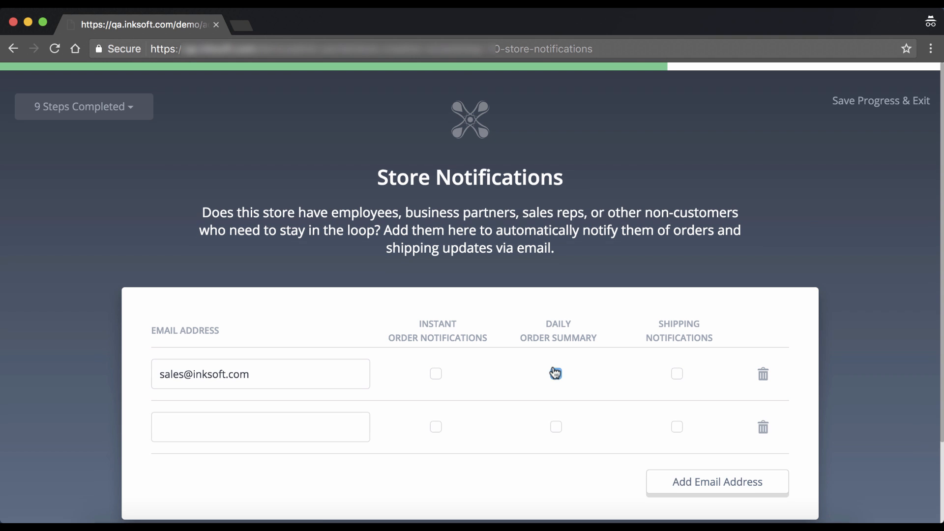
{"action": "left_click", "coordinate": [201, 379]}
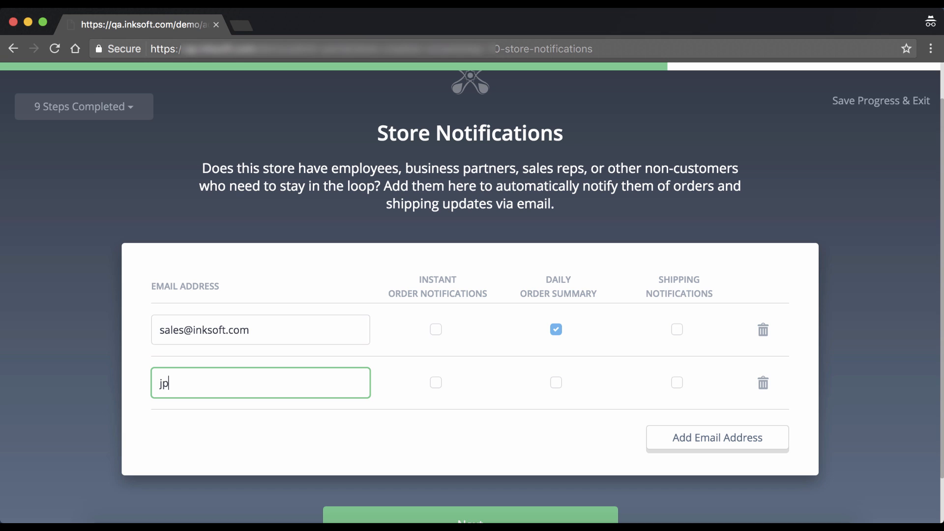
{"action": "key", "text": "Tab"}
{"action": "left_click", "coordinate": [437, 383]}
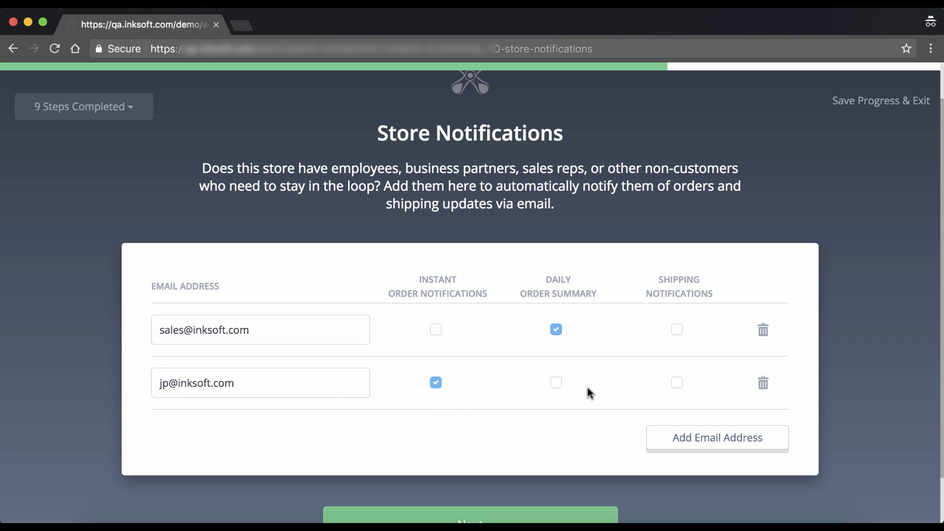
{"action": "left_click", "coordinate": [677, 383]}
{"action": "scroll", "coordinate": [842, 347], "scroll_direction": "down", "scroll_amount": 2}
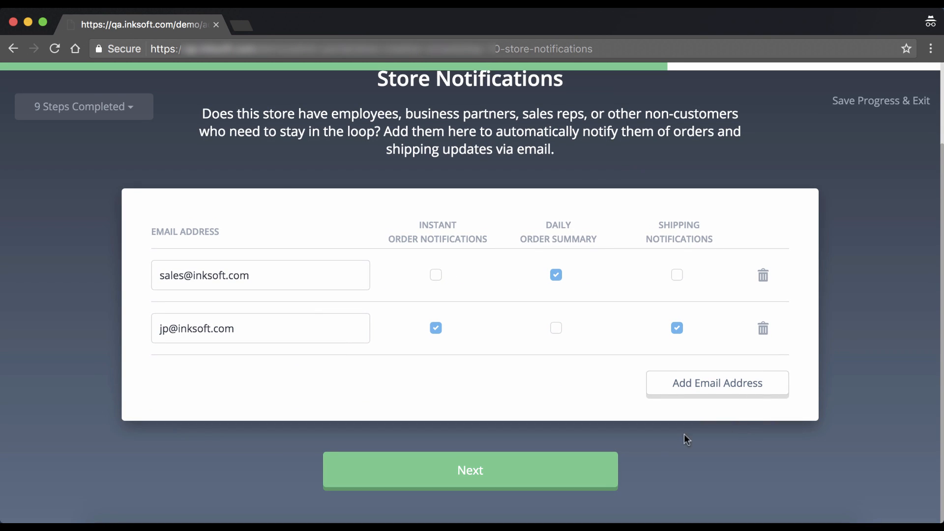
{"action": "left_click", "coordinate": [589, 483]}
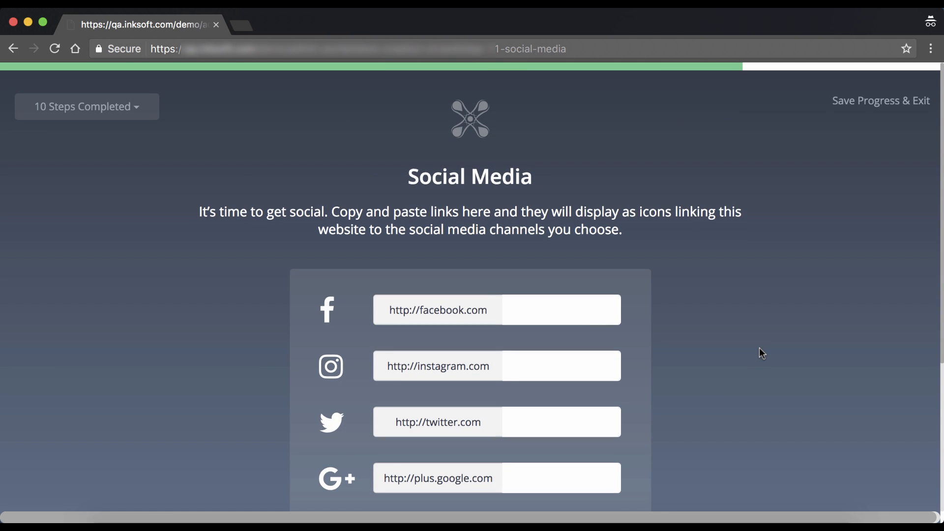
Step: Set the store's Instagram link to /inksoft
{"action": "scroll", "coordinate": [759, 347], "scroll_direction": "down", "scroll_amount": 8}
{"action": "scroll", "coordinate": [759, 348], "scroll_direction": "up", "scroll_amount": 3}
{"action": "scroll", "coordinate": [760, 348], "scroll_direction": "up", "scroll_amount": 3}
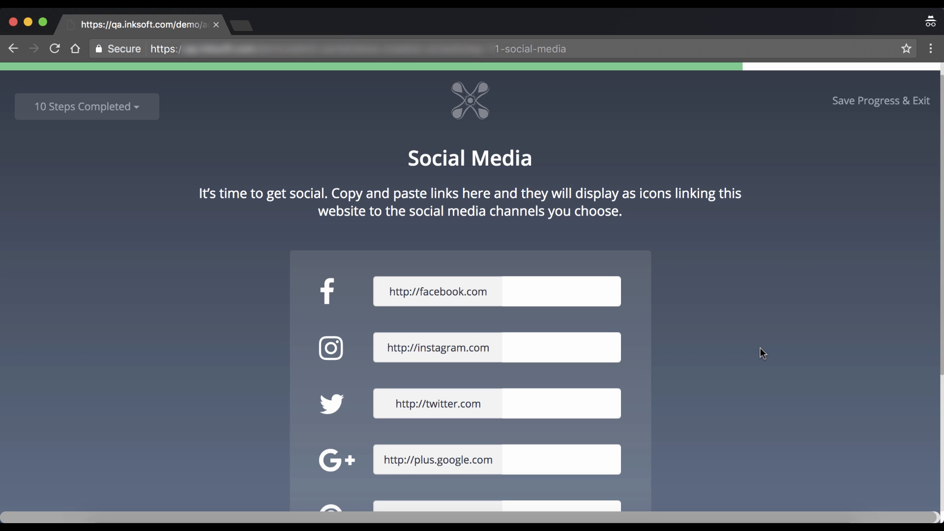
{"action": "left_click", "coordinate": [538, 343]}
{"action": "type", "text": "in"}
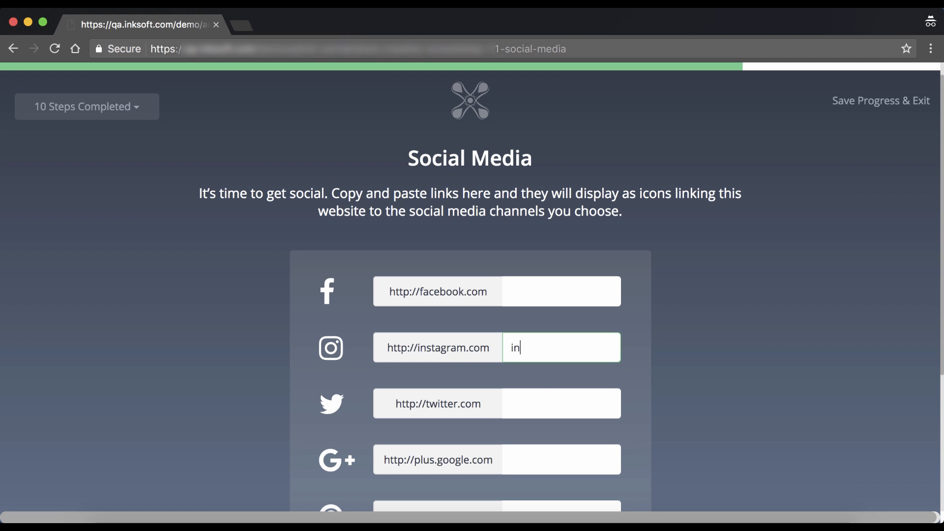
{"action": "type", "text": "ksoft"}
{"action": "left_click", "coordinate": [825, 360]}
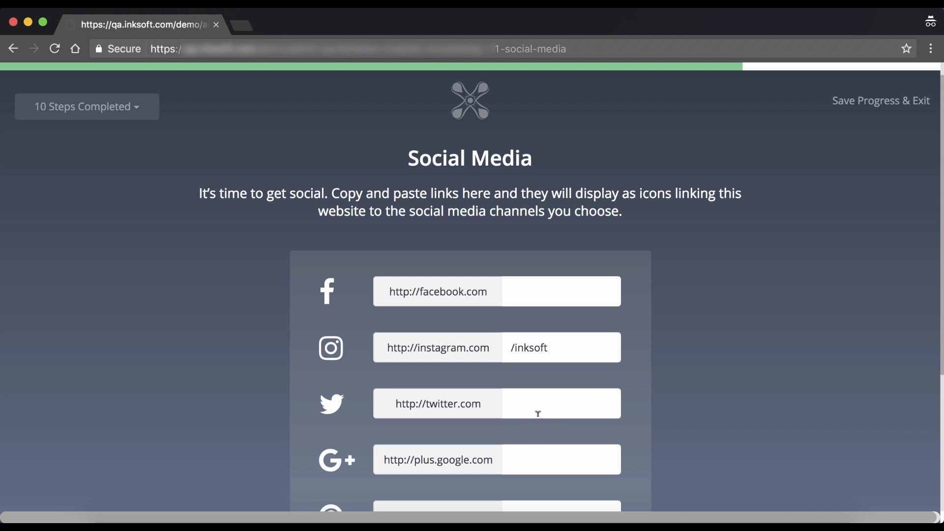
Step: Set the Twitter link to /inksoft and save the social media links
{"action": "scroll", "coordinate": [534, 400], "scroll_direction": "down", "scroll_amount": 1}
{"action": "left_click", "coordinate": [535, 389]}
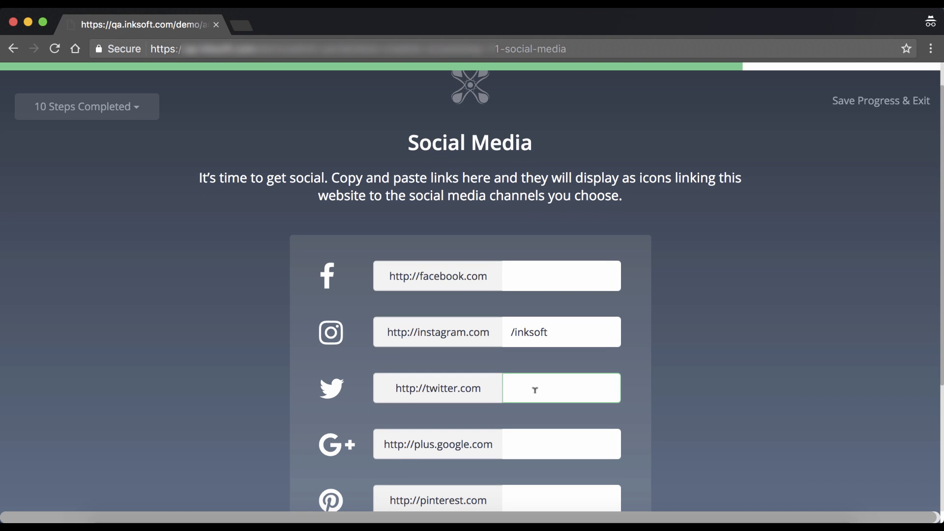
{"action": "type", "text": "inksoft"}
{"action": "left_click", "coordinate": [780, 392]}
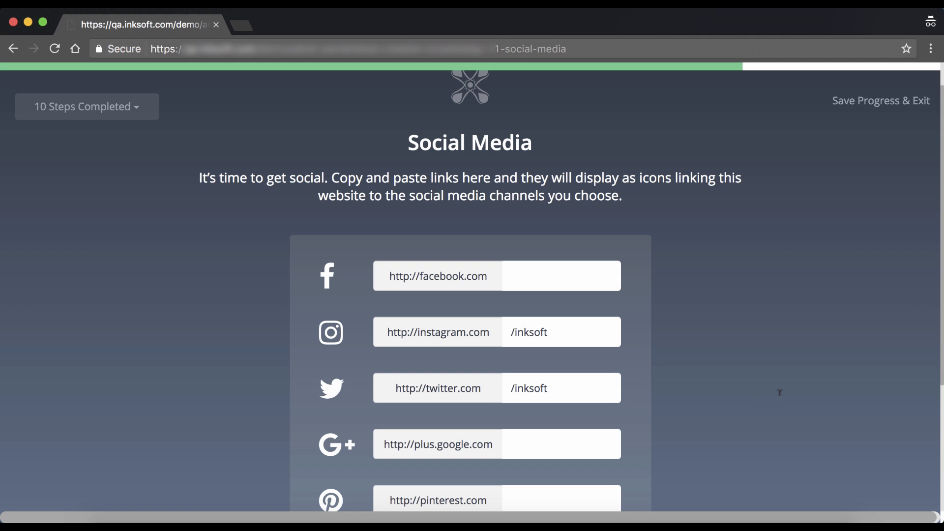
{"action": "scroll", "coordinate": [781, 400], "scroll_direction": "down", "scroll_amount": 5}
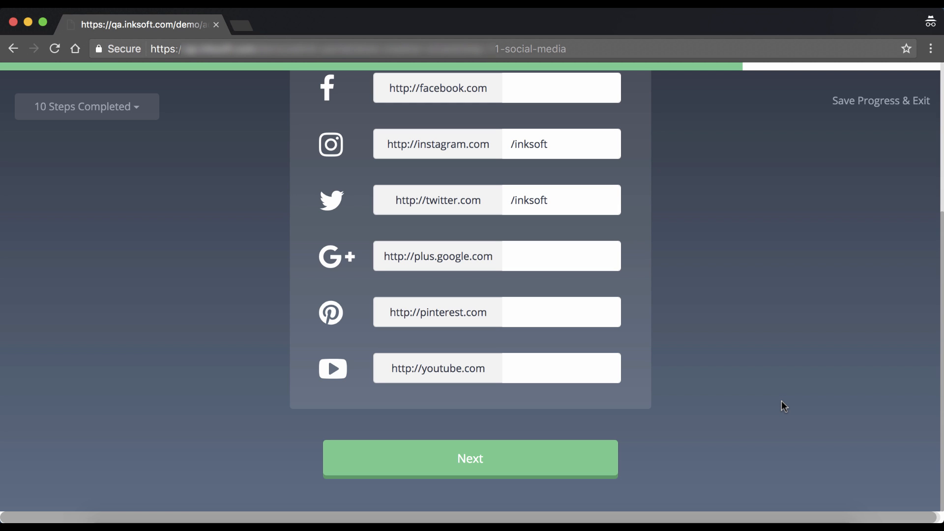
{"action": "scroll", "coordinate": [782, 402], "scroll_direction": "up", "scroll_amount": 2}
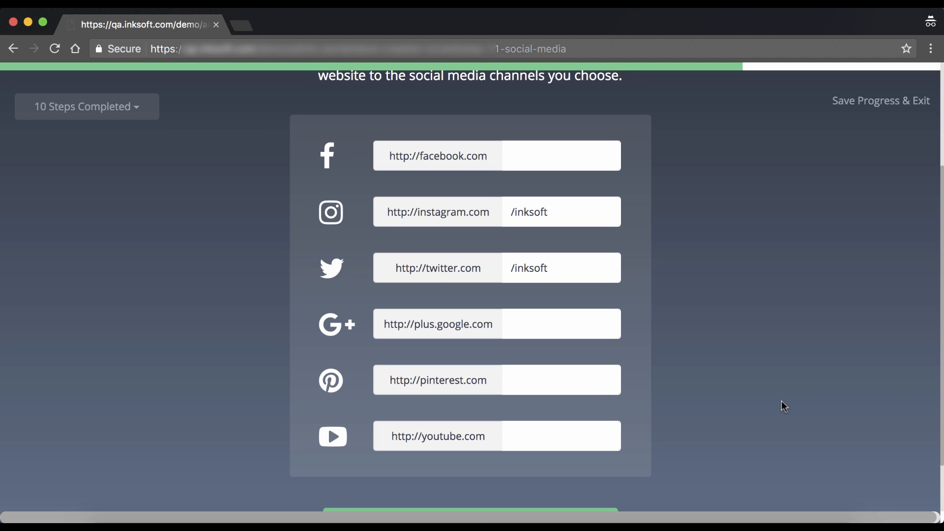
{"action": "scroll", "coordinate": [783, 404], "scroll_direction": "down", "scroll_amount": 2}
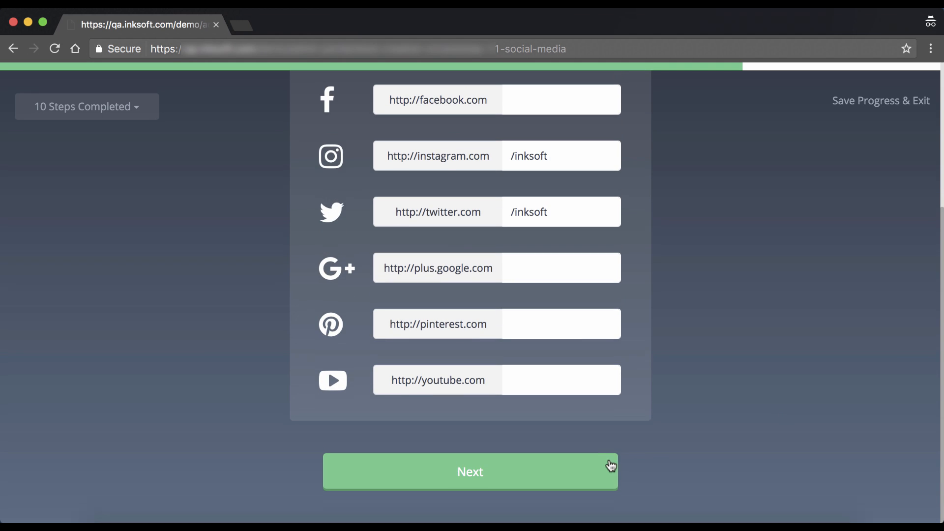
{"action": "left_click", "coordinate": [605, 468]}
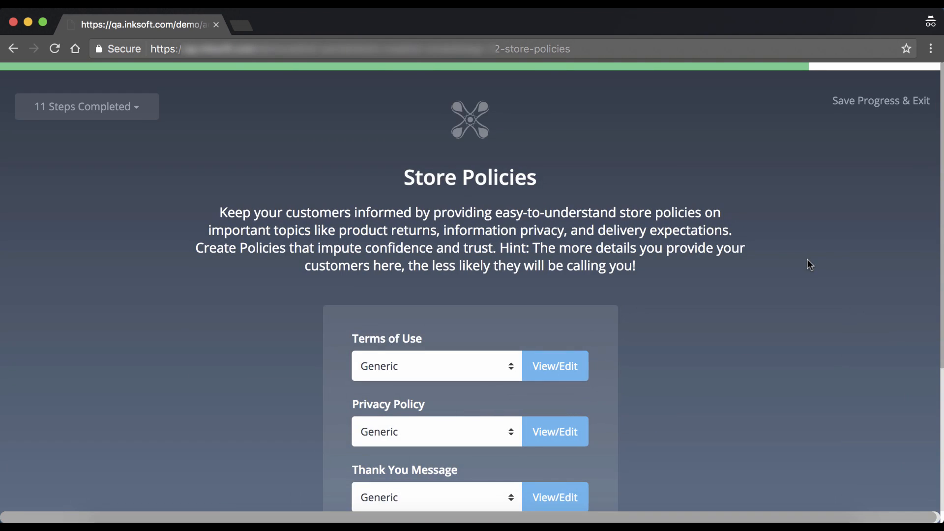
{"action": "scroll", "coordinate": [805, 264], "scroll_direction": "down", "scroll_amount": 1}
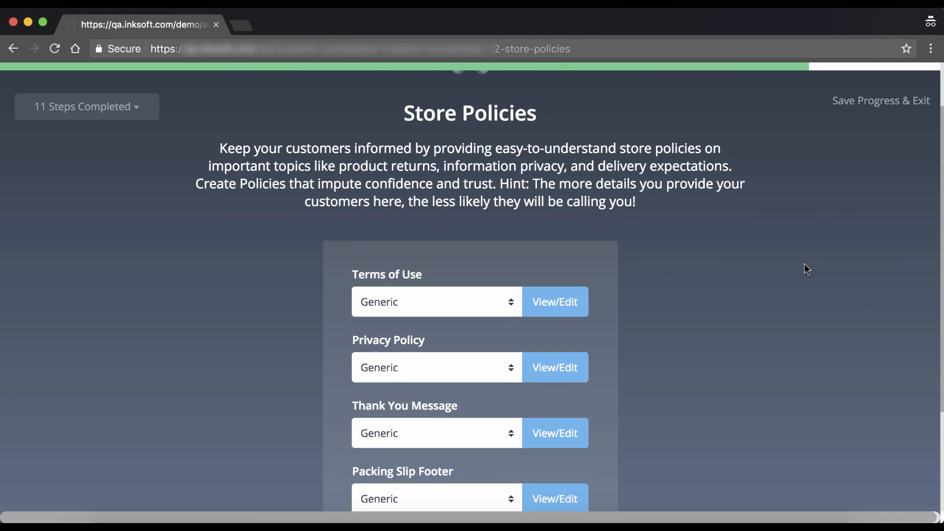
{"action": "scroll", "coordinate": [807, 269], "scroll_direction": "down", "scroll_amount": 4}
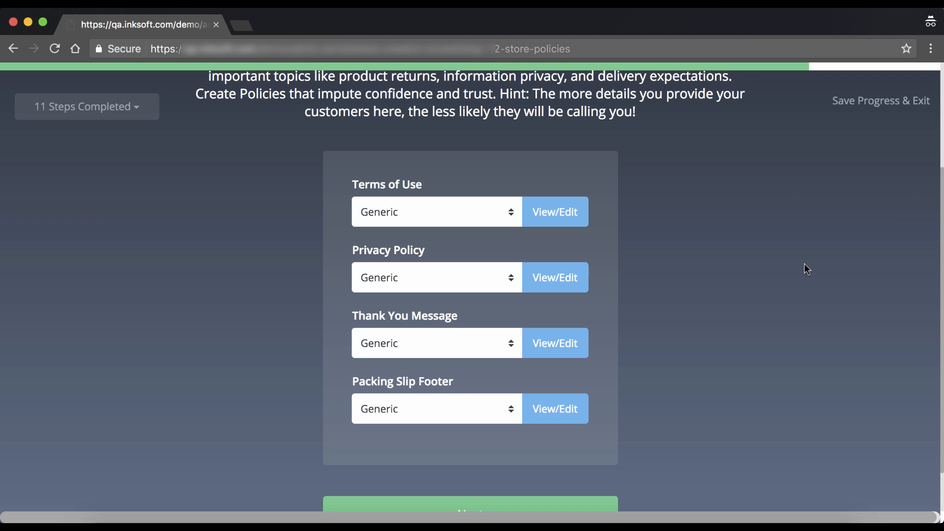
{"action": "scroll", "coordinate": [787, 278], "scroll_direction": "down", "scroll_amount": 2}
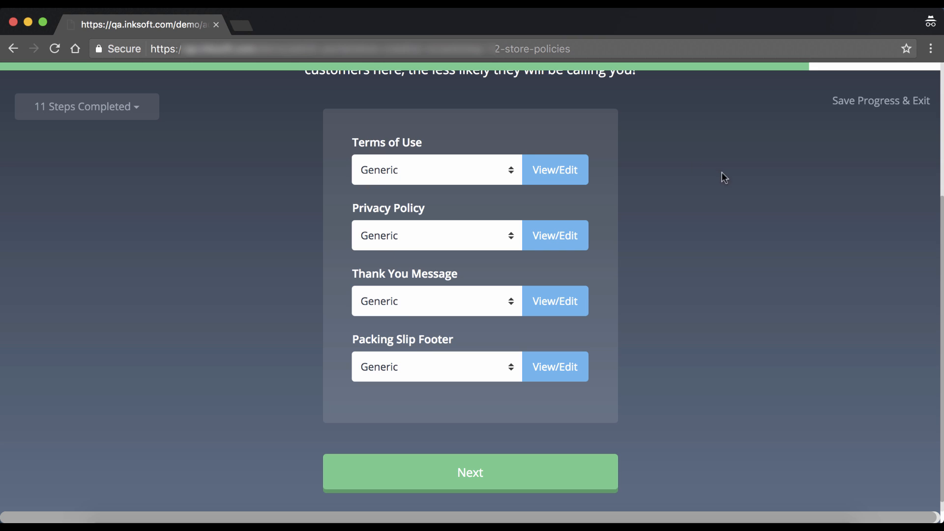
{"action": "scroll", "coordinate": [726, 190], "scroll_direction": "up", "scroll_amount": 5}
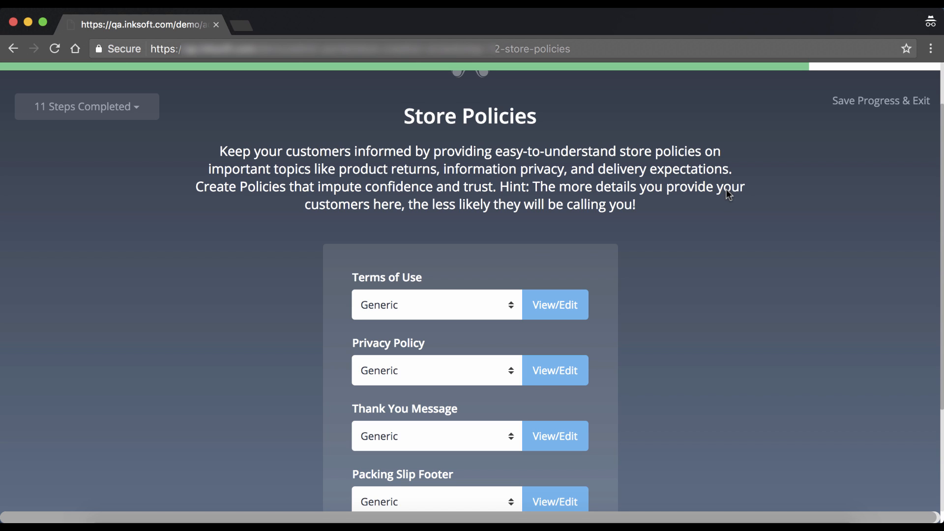
{"action": "left_click", "coordinate": [433, 301]}
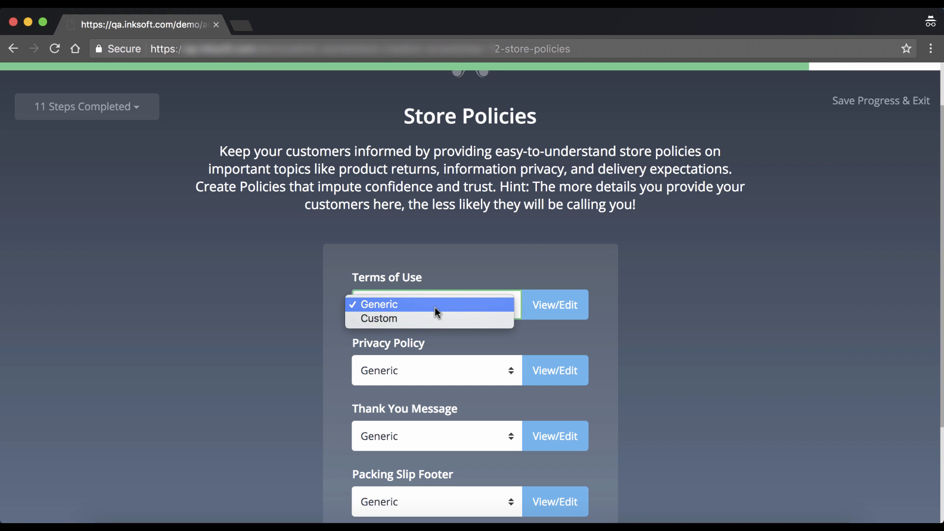
{"action": "left_click", "coordinate": [394, 320]}
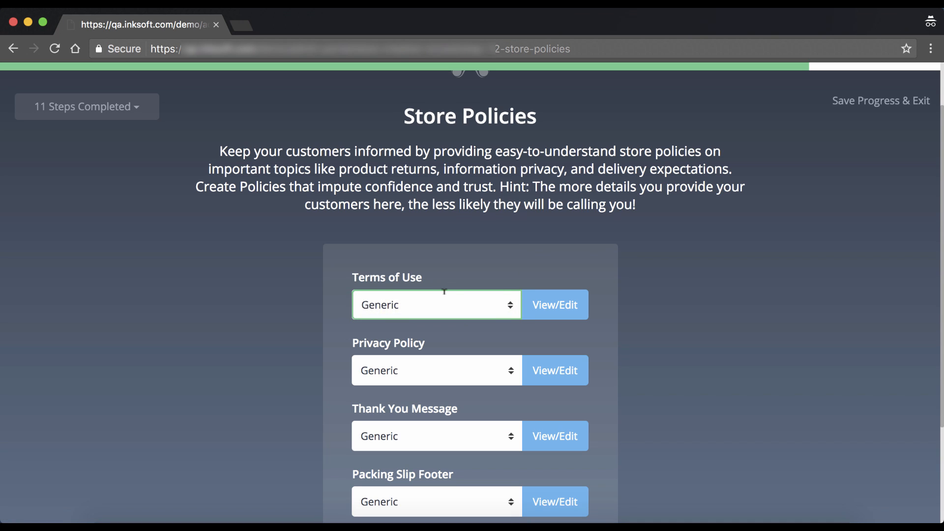
{"action": "scroll", "coordinate": [548, 209], "scroll_direction": "down", "scroll_amount": 4}
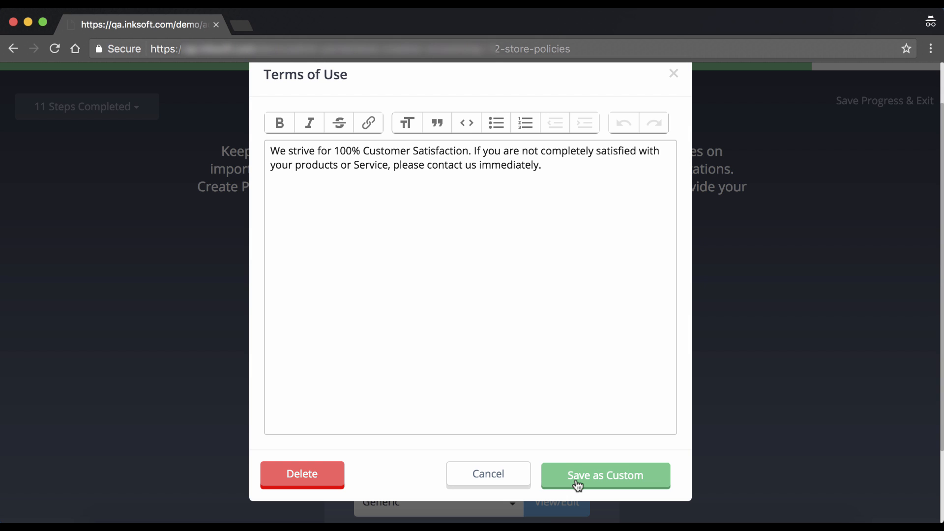
{"action": "left_click", "coordinate": [494, 484]}
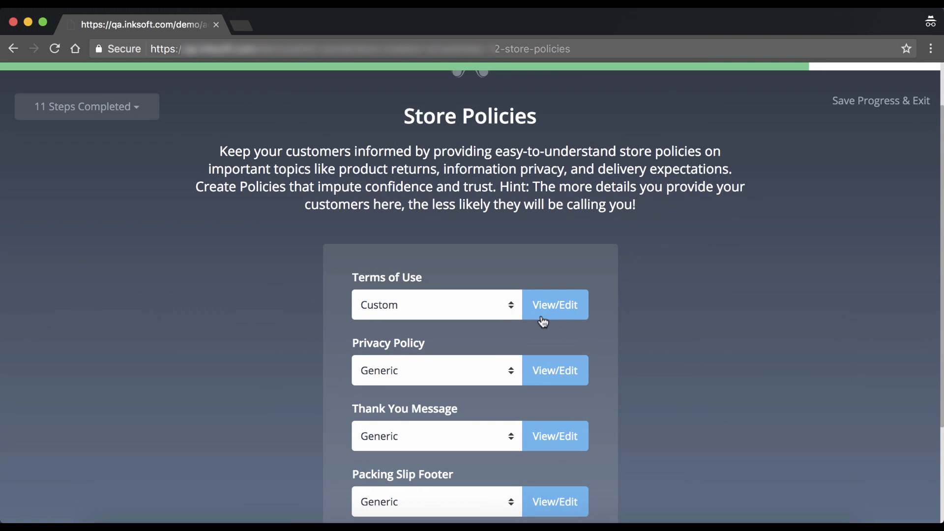
{"action": "left_click", "coordinate": [475, 301]}
{"action": "left_click", "coordinate": [435, 292]}
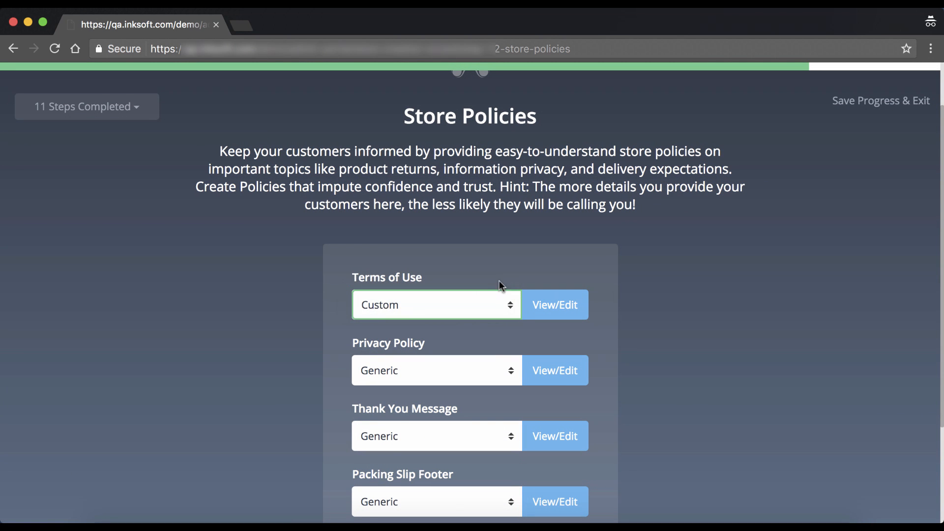
{"action": "left_click", "coordinate": [558, 303]}
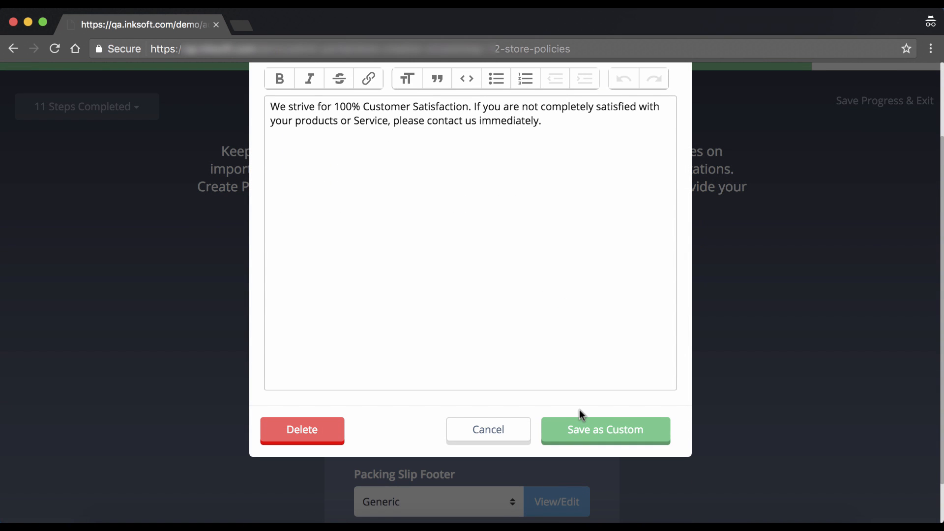
{"action": "left_click", "coordinate": [488, 431]}
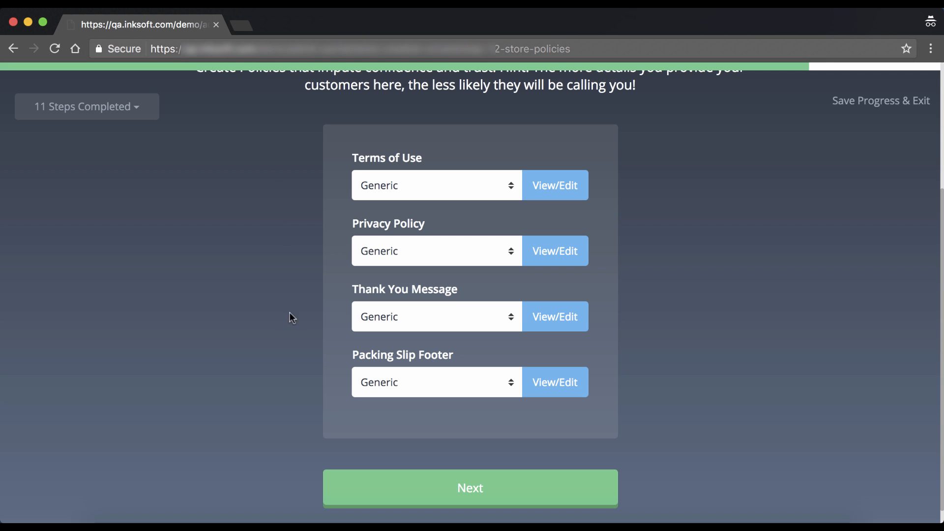
{"action": "left_click", "coordinate": [556, 316]}
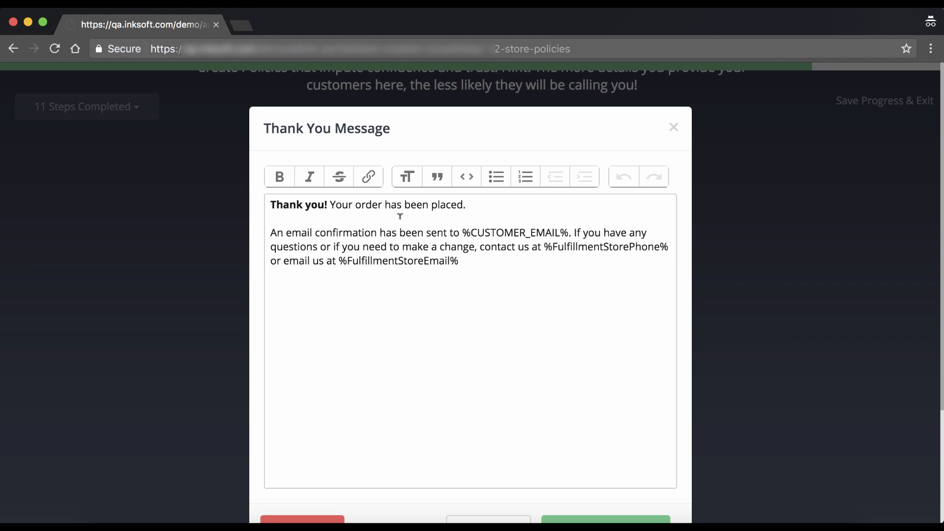
Step: Leave the Thank You Message unchanged and save the generic store policies
{"action": "scroll", "coordinate": [452, 236], "scroll_direction": "down", "scroll_amount": 5}
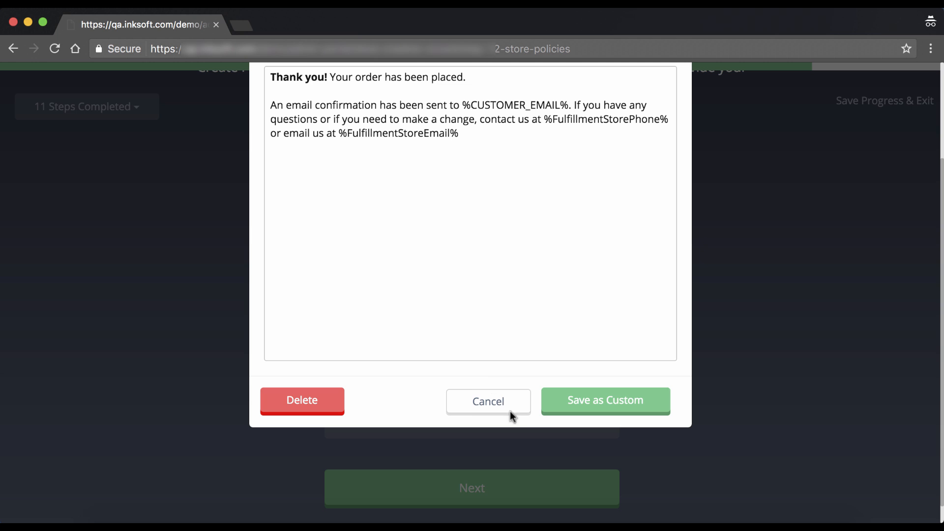
{"action": "left_click", "coordinate": [489, 403]}
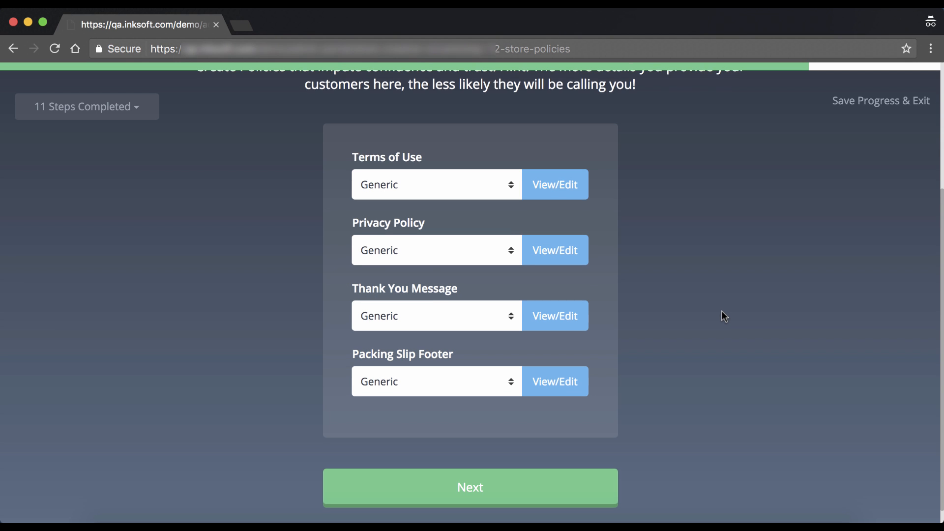
{"action": "scroll", "coordinate": [721, 316], "scroll_direction": "down", "scroll_amount": 1}
{"action": "left_click", "coordinate": [561, 472]}
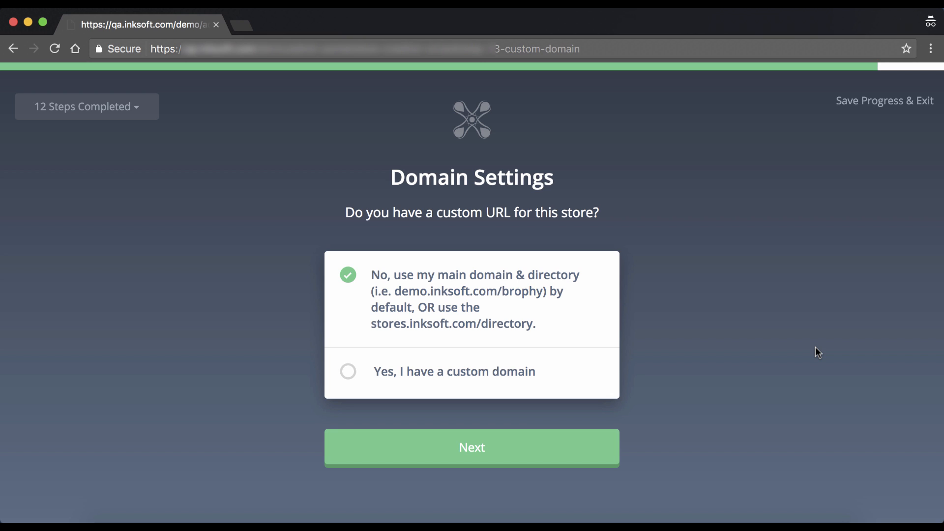
Step: Switch the domain choice from custom domain to 'No, use my main domain & directory'
{"action": "left_click", "coordinate": [348, 373]}
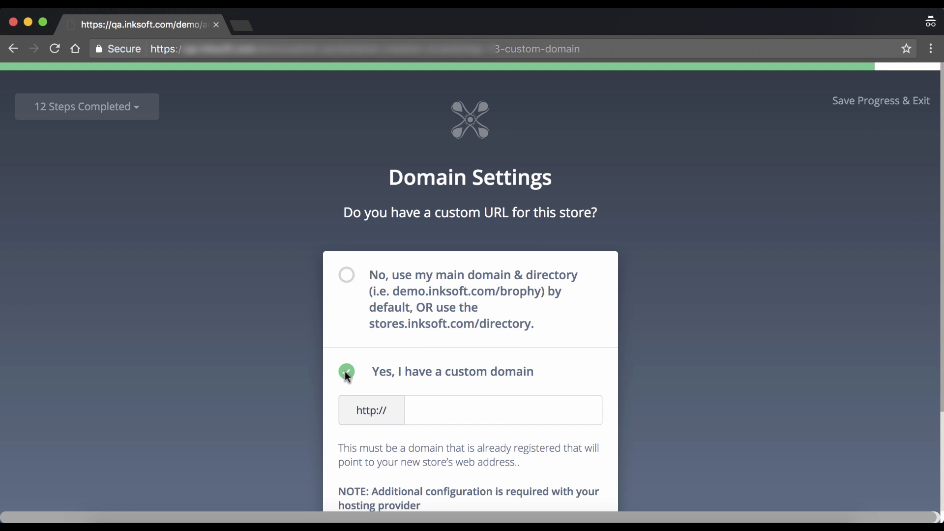
{"action": "scroll", "coordinate": [346, 373], "scroll_direction": "down", "scroll_amount": 3}
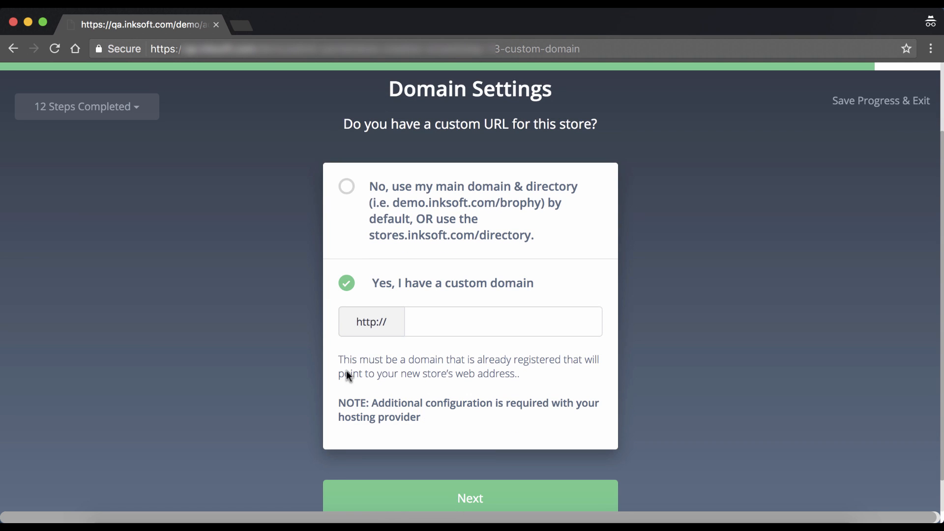
{"action": "left_click", "coordinate": [347, 187]}
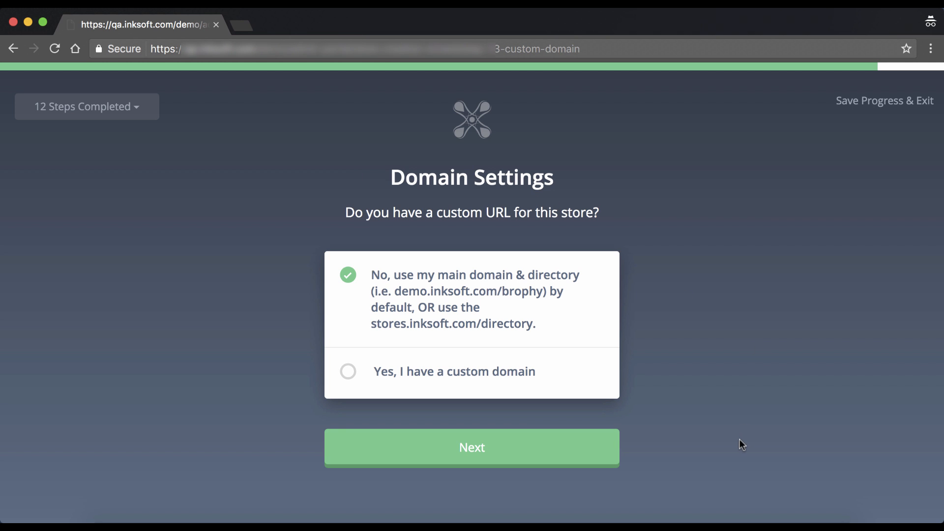
Step: Confirm the main domain, answer Yes to adding products, and focus the catalog Search box
{"action": "left_click", "coordinate": [506, 448]}
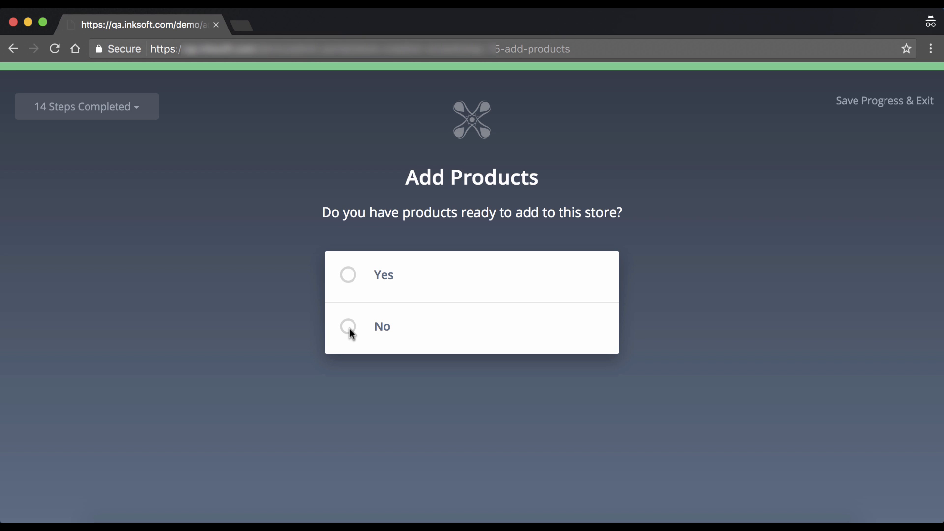
{"action": "left_click", "coordinate": [349, 275]}
{"action": "left_click", "coordinate": [561, 408]}
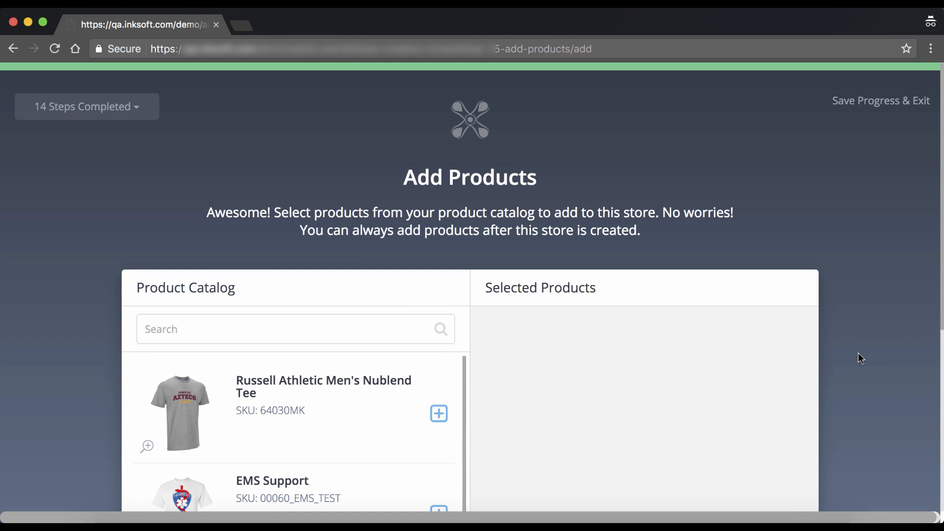
{"action": "scroll", "coordinate": [885, 317], "scroll_direction": "down", "scroll_amount": 3}
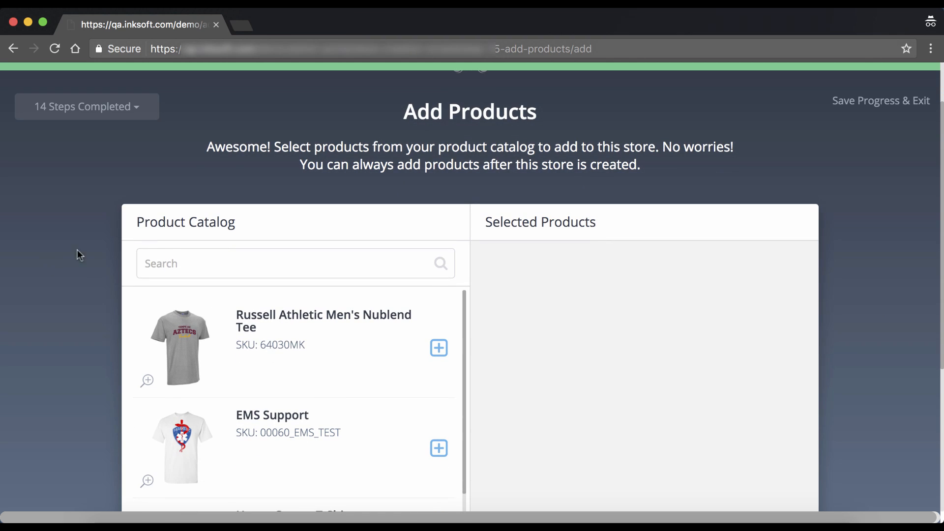
{"action": "left_click", "coordinate": [163, 264]}
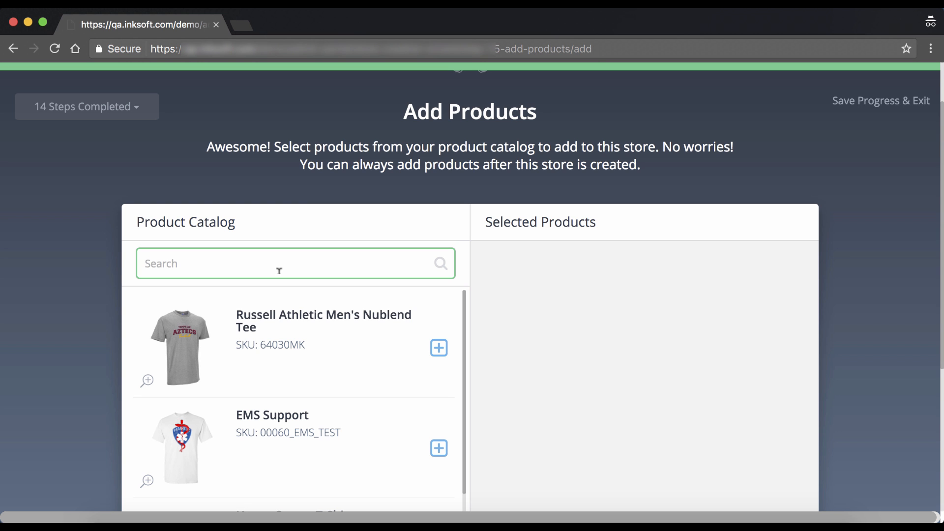
{"action": "scroll", "coordinate": [336, 324], "scroll_direction": "down", "scroll_amount": 10}
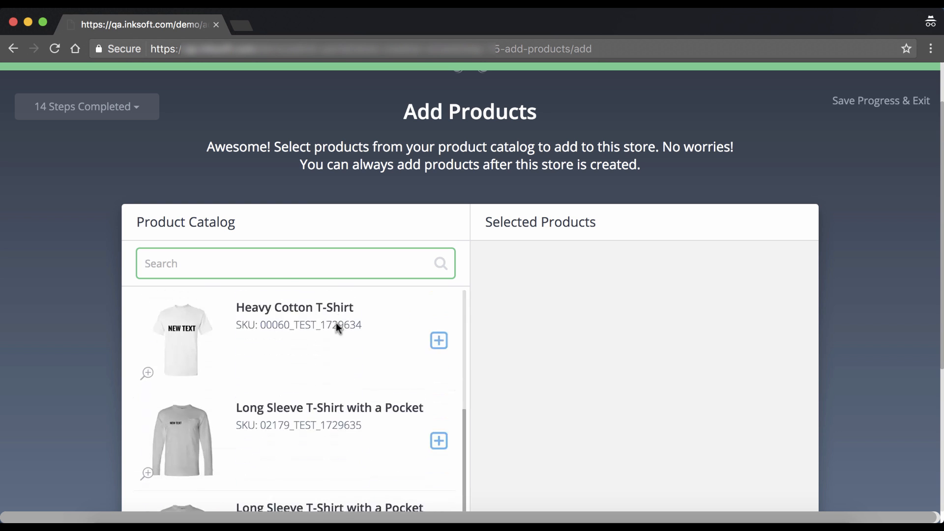
{"action": "scroll", "coordinate": [336, 324], "scroll_direction": "up", "scroll_amount": 10}
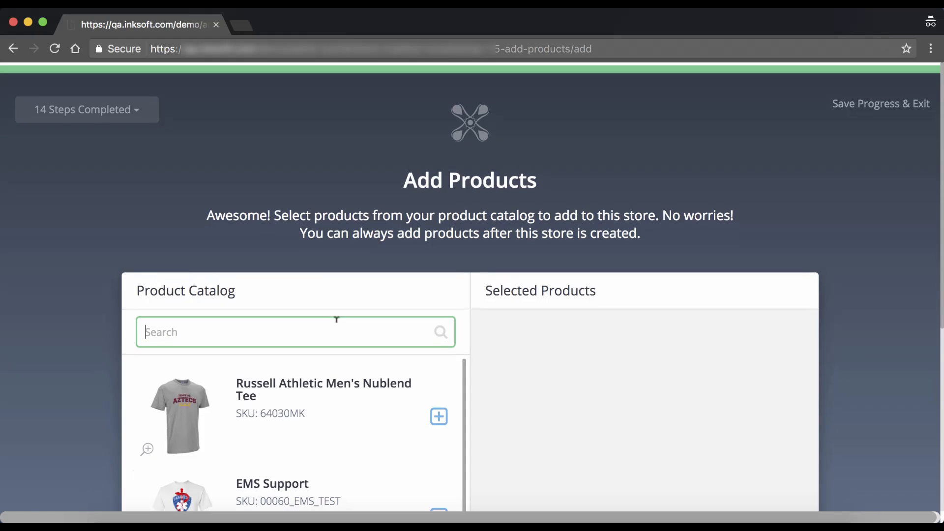
{"action": "left_click", "coordinate": [147, 446]}
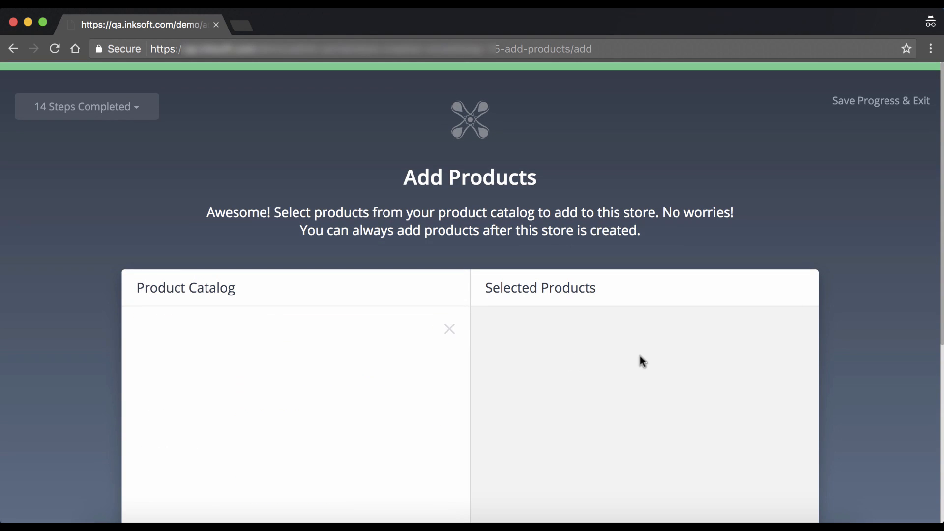
{"action": "scroll", "coordinate": [641, 360], "scroll_direction": "down", "scroll_amount": 5}
{"action": "scroll", "coordinate": [641, 363], "scroll_direction": "down", "scroll_amount": 3}
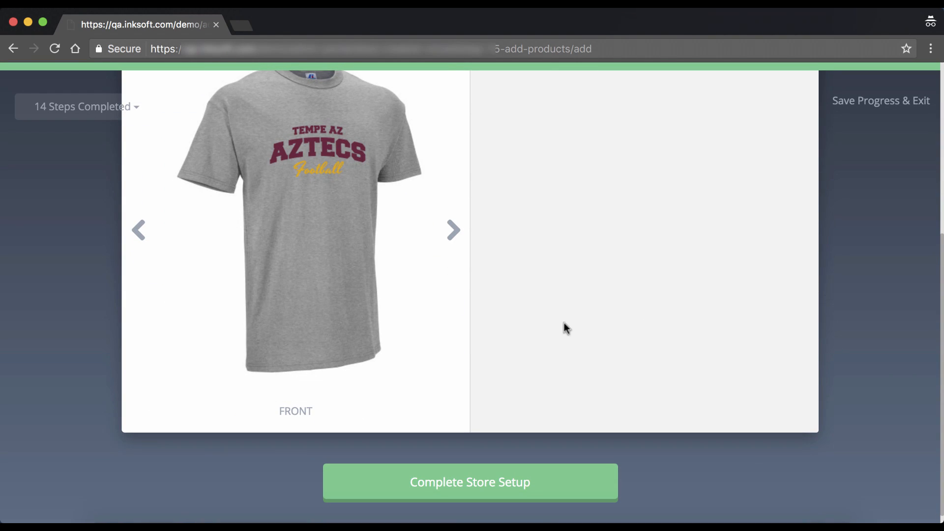
{"action": "scroll", "coordinate": [488, 276], "scroll_direction": "up", "scroll_amount": 5}
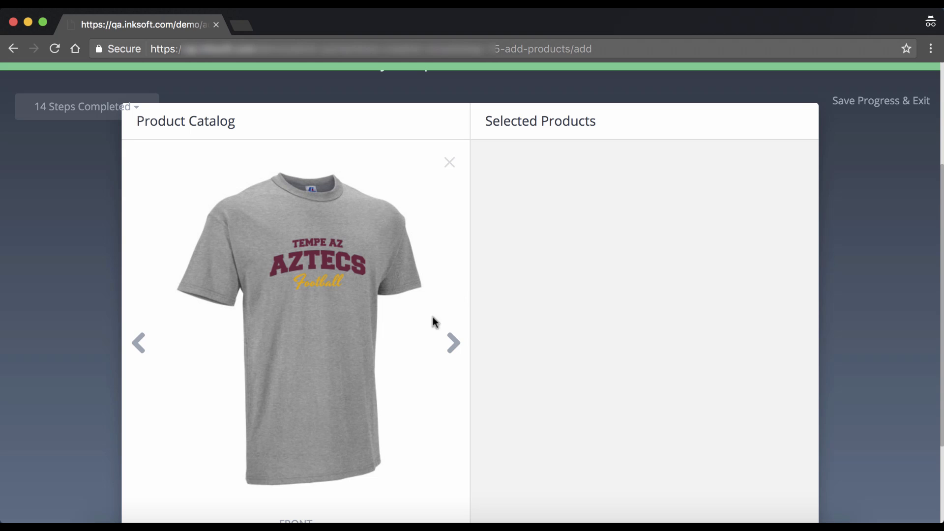
{"action": "left_click", "coordinate": [452, 352]}
{"action": "left_click", "coordinate": [452, 356]}
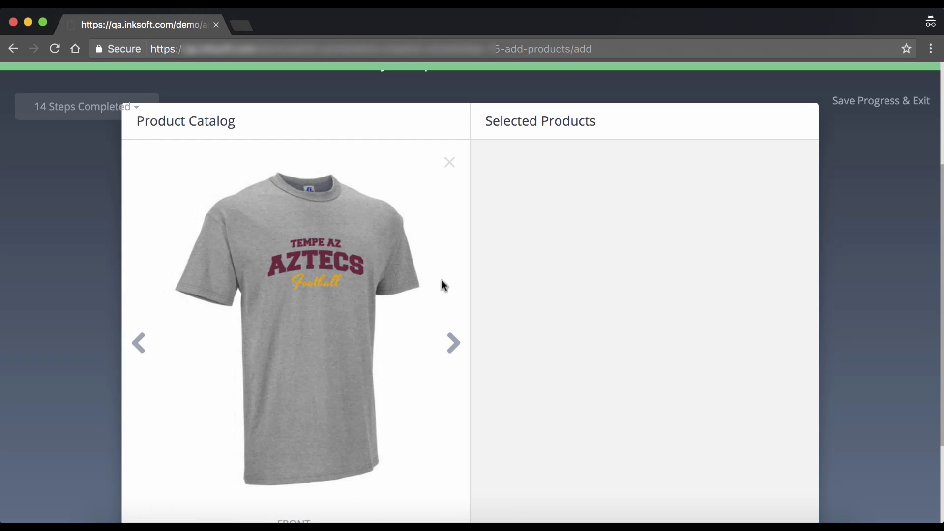
{"action": "left_click", "coordinate": [450, 164]}
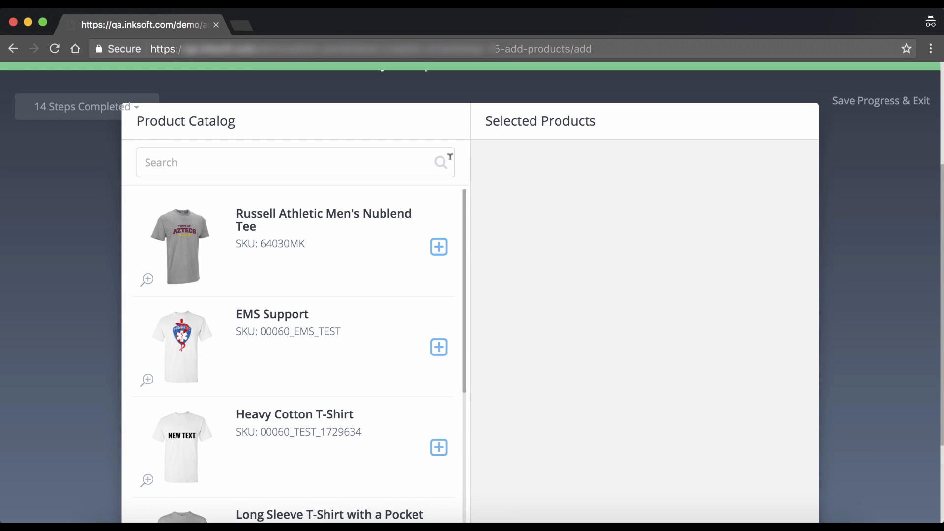
Step: Add four catalog items, then remove the Long Sleeve Pocket and Heavy Cotton T-Shirts
{"action": "left_click", "coordinate": [439, 248]}
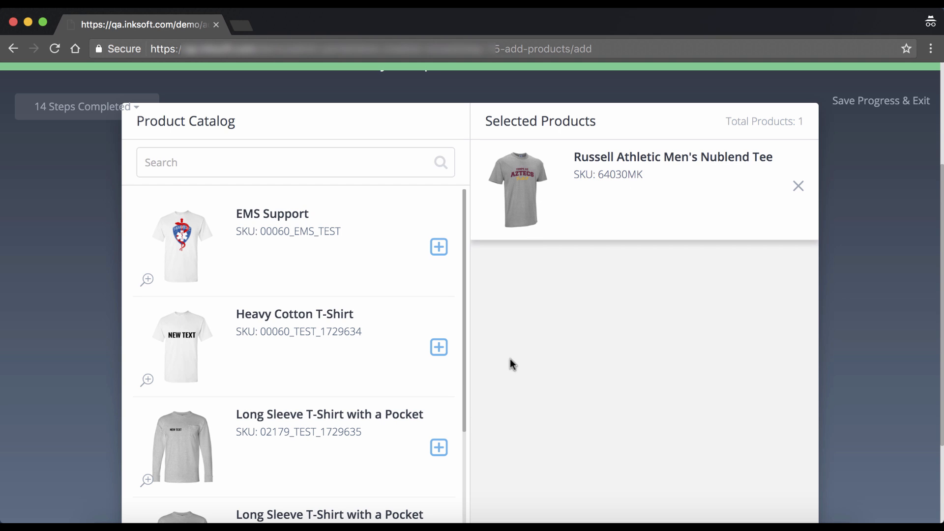
{"action": "left_click", "coordinate": [440, 347]}
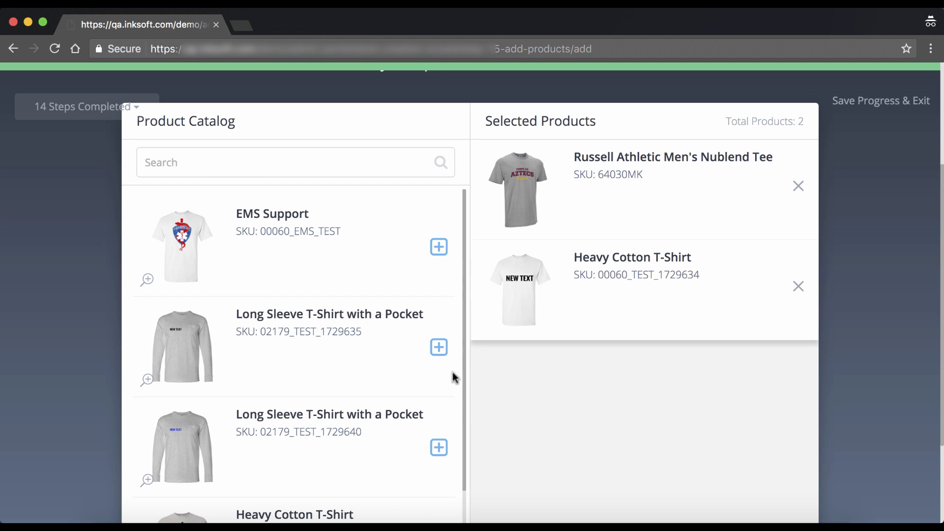
{"action": "left_click", "coordinate": [439, 447]}
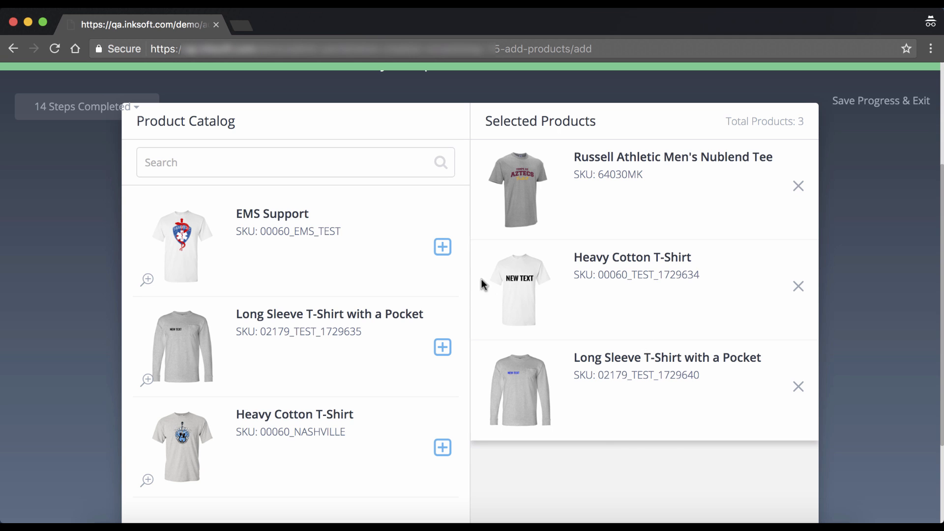
{"action": "left_click", "coordinate": [444, 249]}
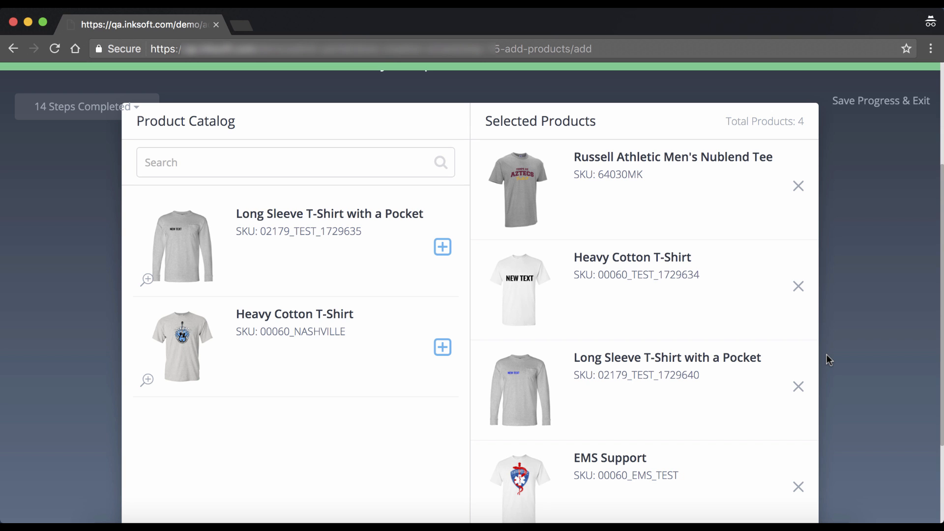
{"action": "scroll", "coordinate": [684, 339], "scroll_direction": "down", "scroll_amount": 1}
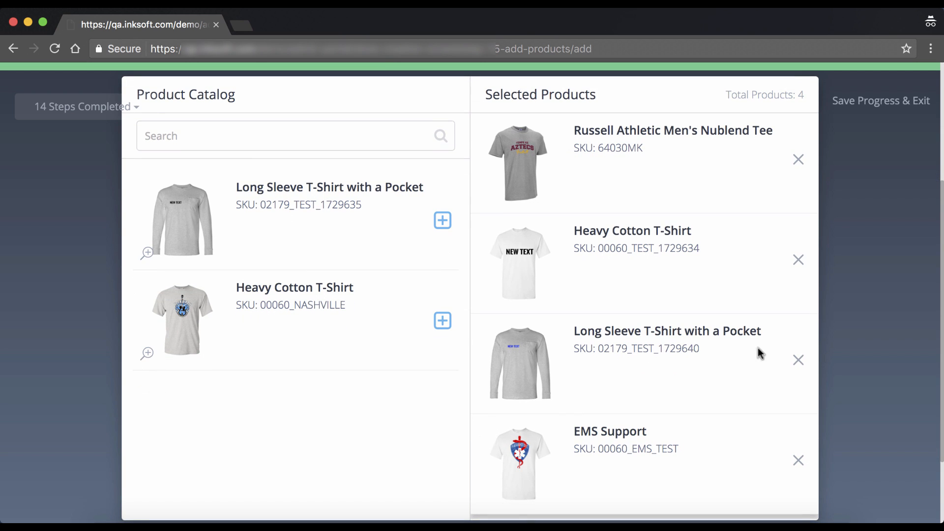
{"action": "left_click", "coordinate": [805, 364]}
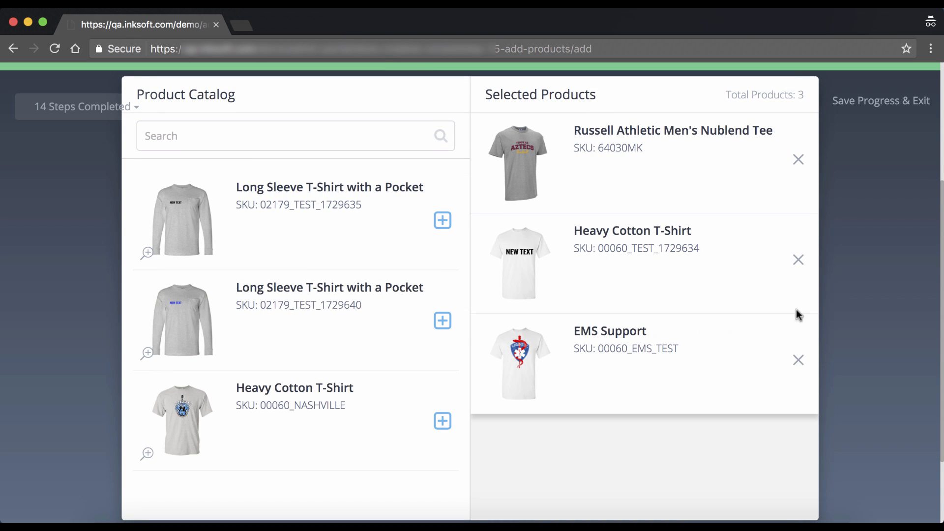
{"action": "left_click", "coordinate": [798, 261]}
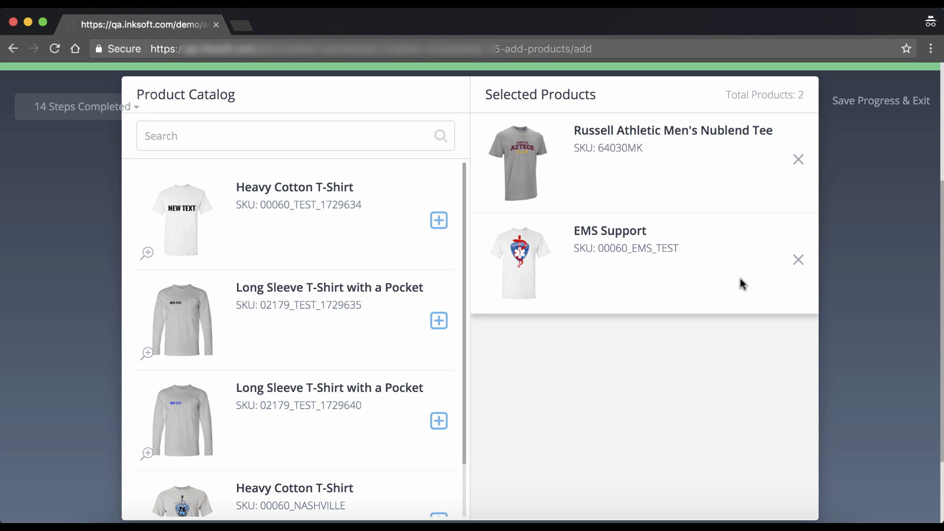
{"action": "scroll", "coordinate": [711, 337], "scroll_direction": "down", "scroll_amount": 2}
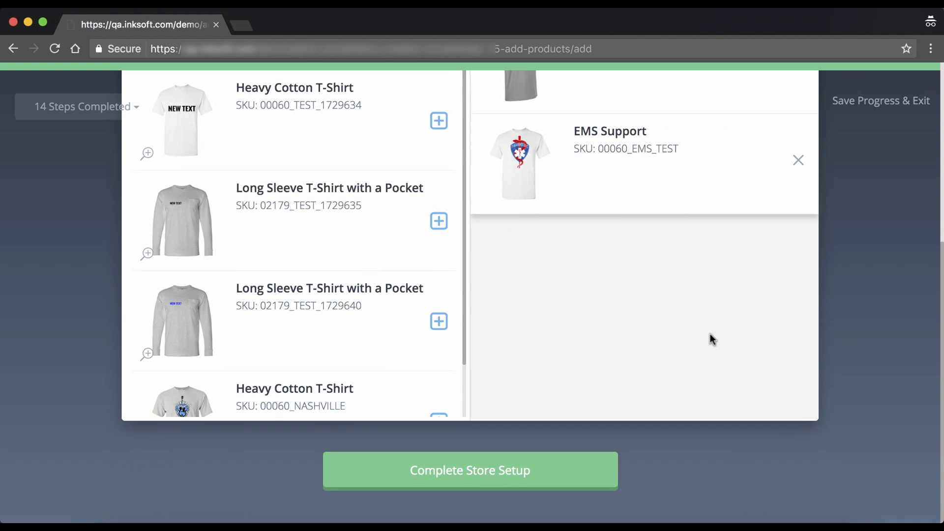
Step: Complete the store setup and go to the new Brophy Prep storefront
{"action": "left_click", "coordinate": [572, 473]}
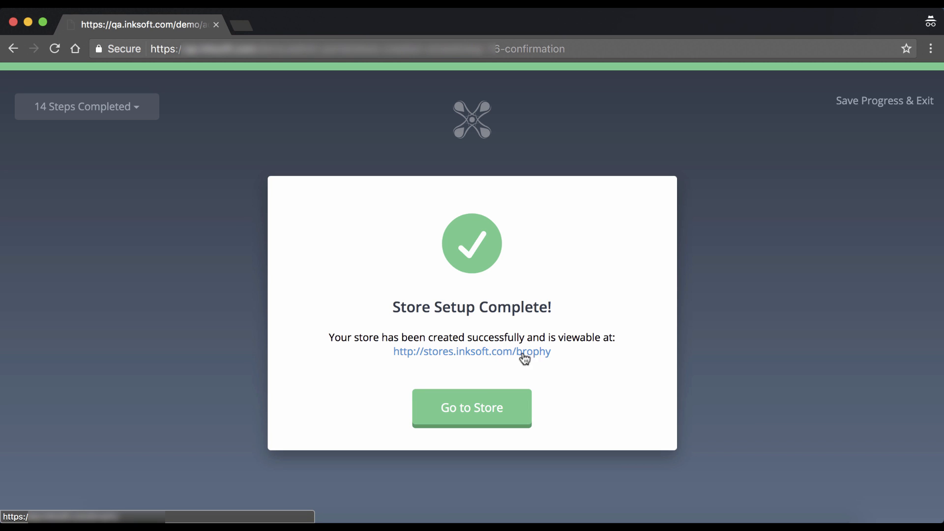
{"action": "left_click", "coordinate": [488, 424]}
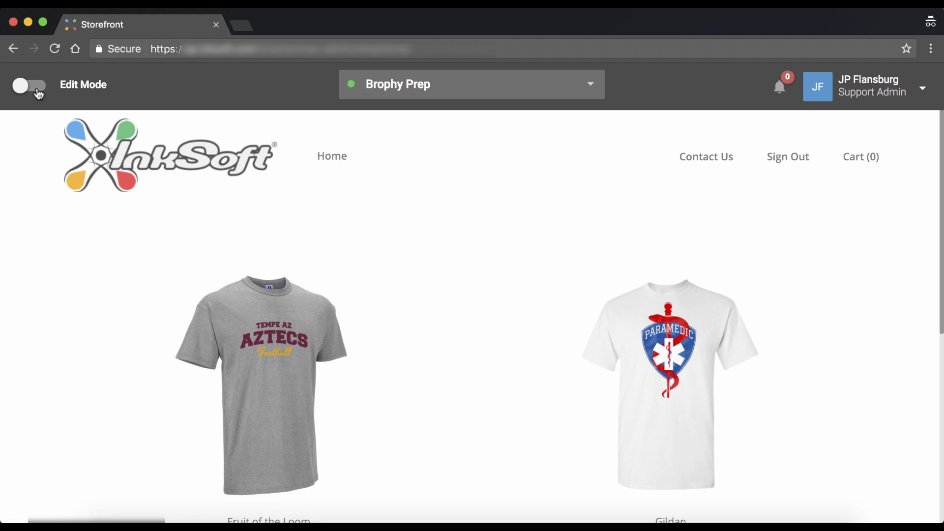
Step: Turn on storefront Edit Mode and open Manage Products for the two tees
{"action": "left_click", "coordinate": [37, 87]}
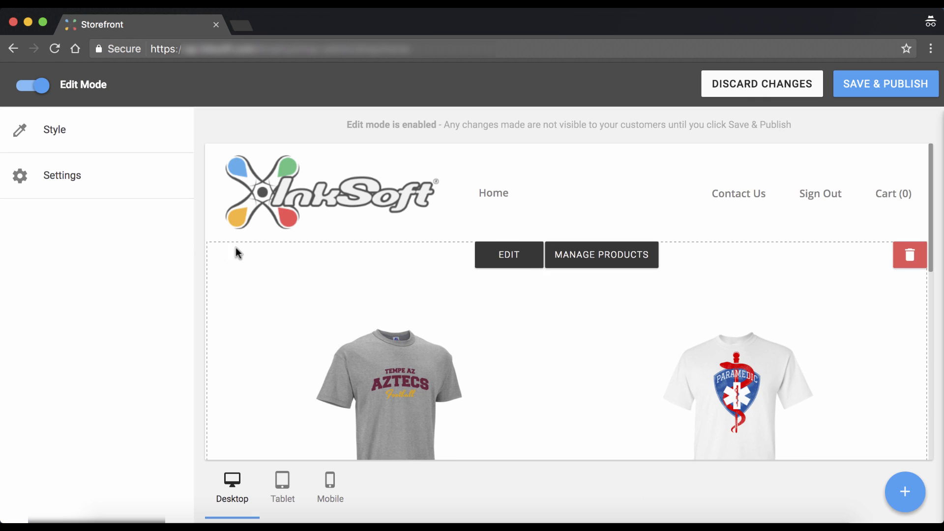
{"action": "scroll", "coordinate": [270, 257], "scroll_direction": "down", "scroll_amount": 3}
{"action": "scroll", "coordinate": [470, 276], "scroll_direction": "up", "scroll_amount": 3}
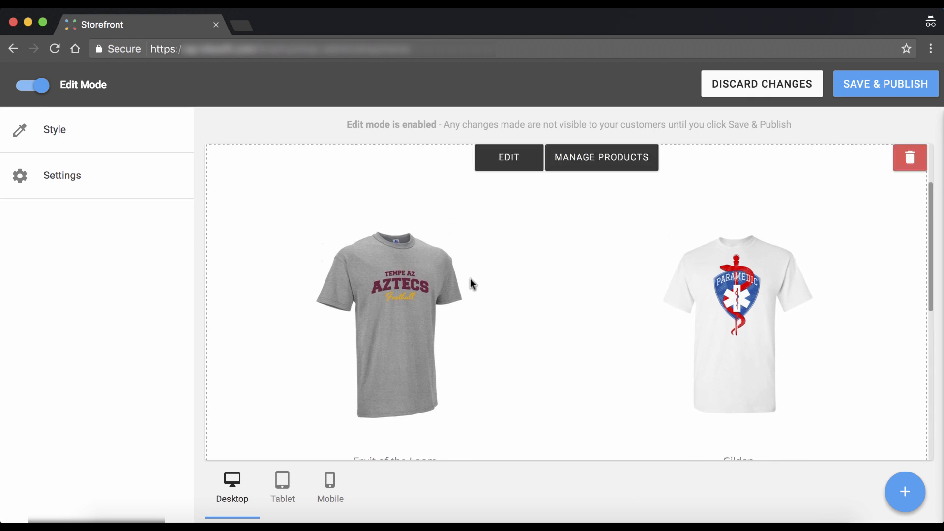
{"action": "left_click", "coordinate": [603, 223]}
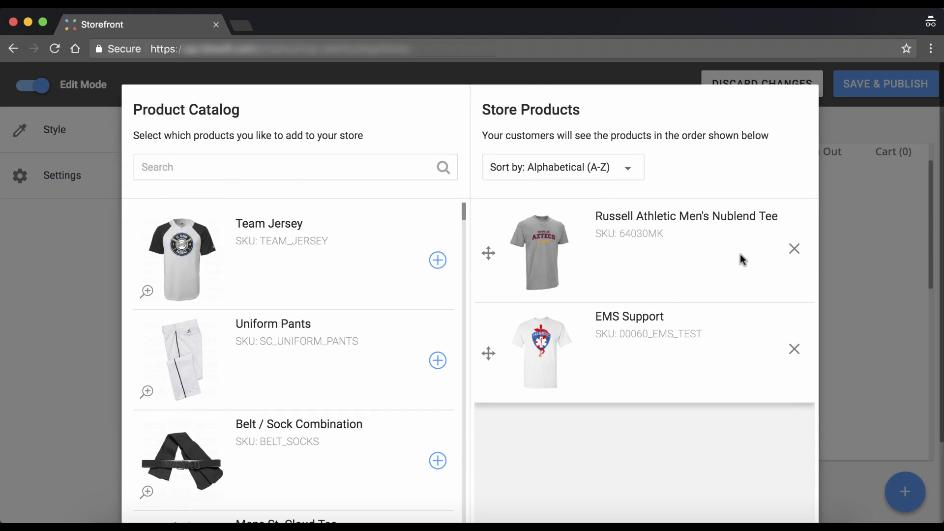